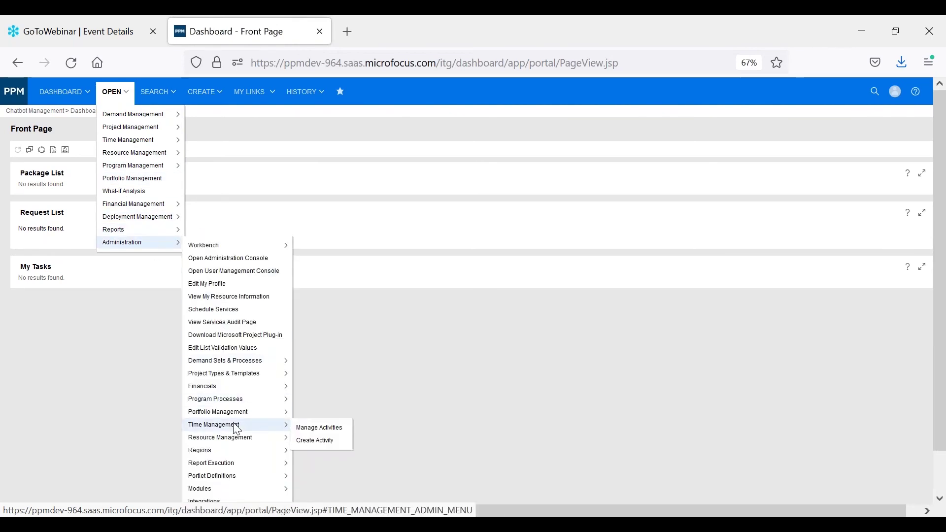
Go to Chatbot Management in the administration area and open the Greet intent.
{"action": "scroll", "coordinate": [236, 429], "scroll_direction": "down", "scroll_amount": 1}
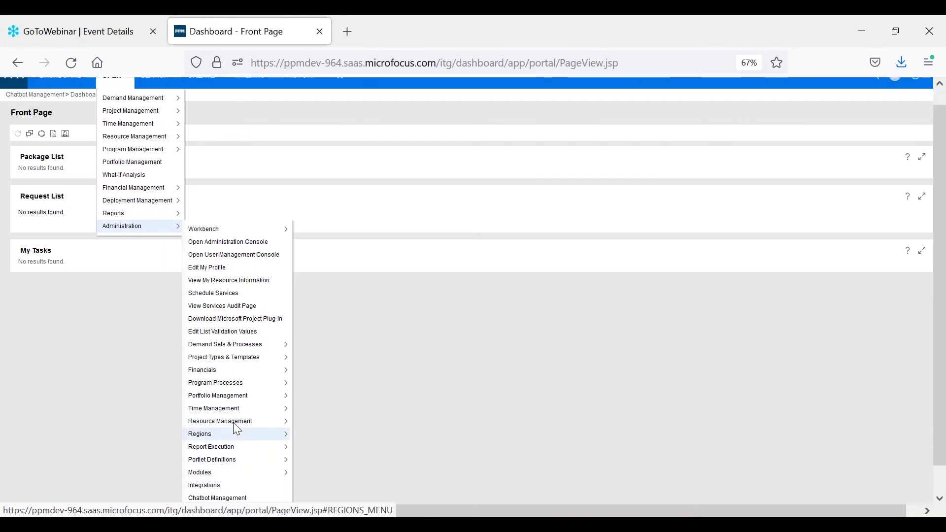
{"action": "left_click", "coordinate": [243, 499]}
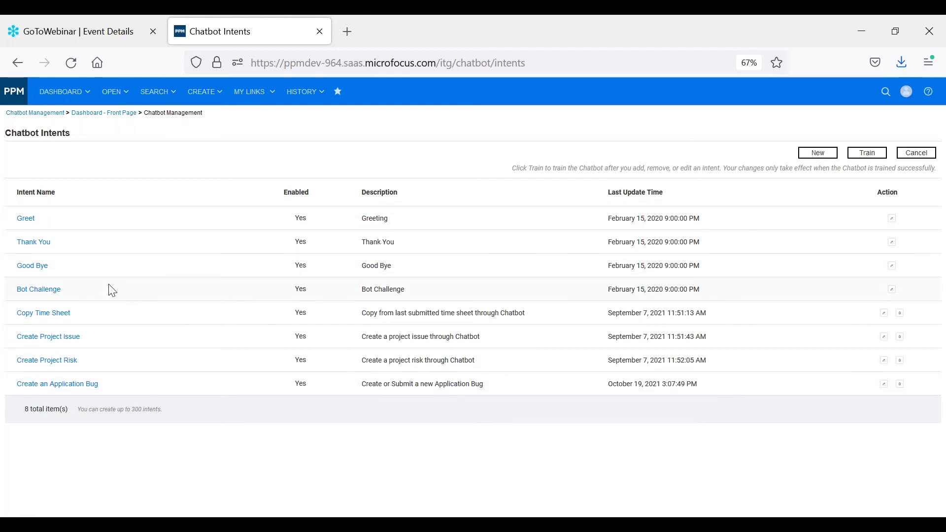
{"action": "left_click", "coordinate": [26, 220]}
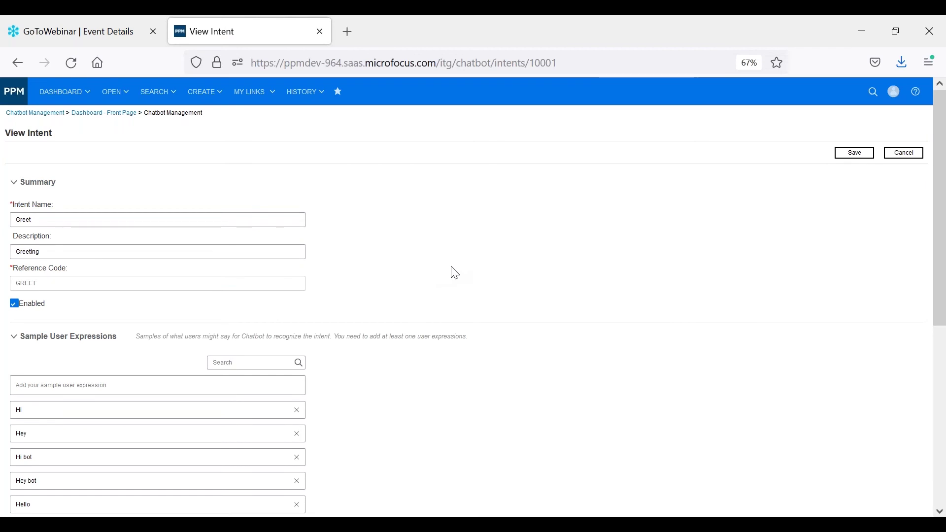
Review the Greet intent's sample user expressions and sample chatbot responses.
{"action": "scroll", "coordinate": [454, 272], "scroll_direction": "down", "scroll_amount": 3}
{"action": "scroll", "coordinate": [453, 271], "scroll_direction": "down", "scroll_amount": 1}
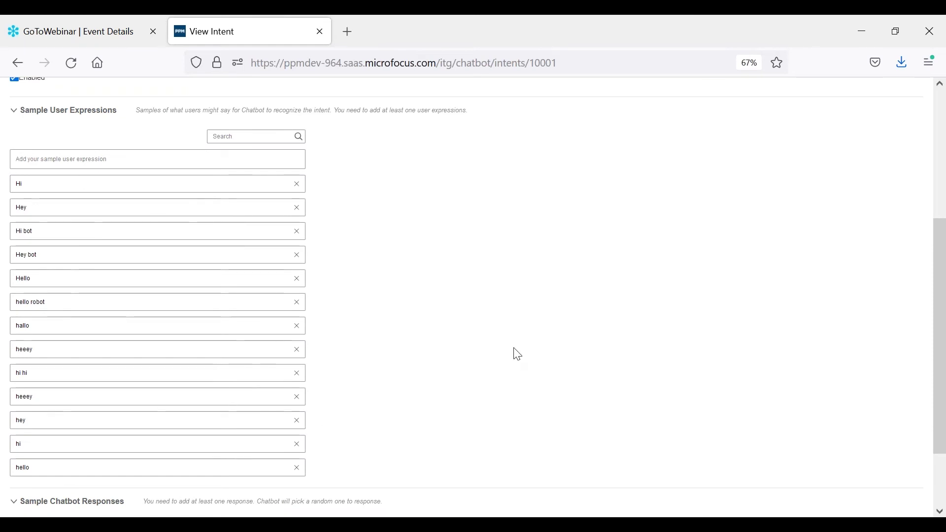
{"action": "scroll", "coordinate": [547, 347], "scroll_direction": "down", "scroll_amount": 3}
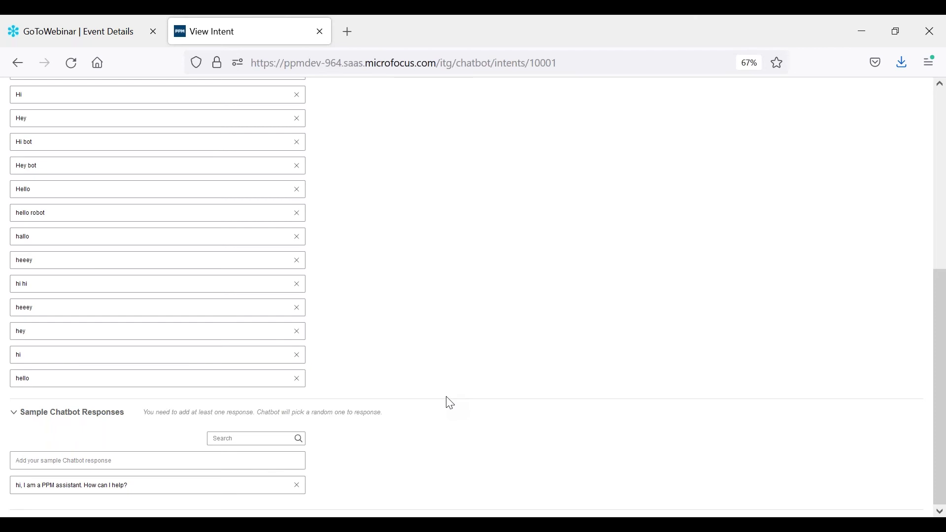
{"action": "scroll", "coordinate": [449, 403], "scroll_direction": "up", "scroll_amount": 1}
{"action": "scroll", "coordinate": [449, 403], "scroll_direction": "down", "scroll_amount": 1}
{"action": "scroll", "coordinate": [452, 368], "scroll_direction": "up", "scroll_amount": 5}
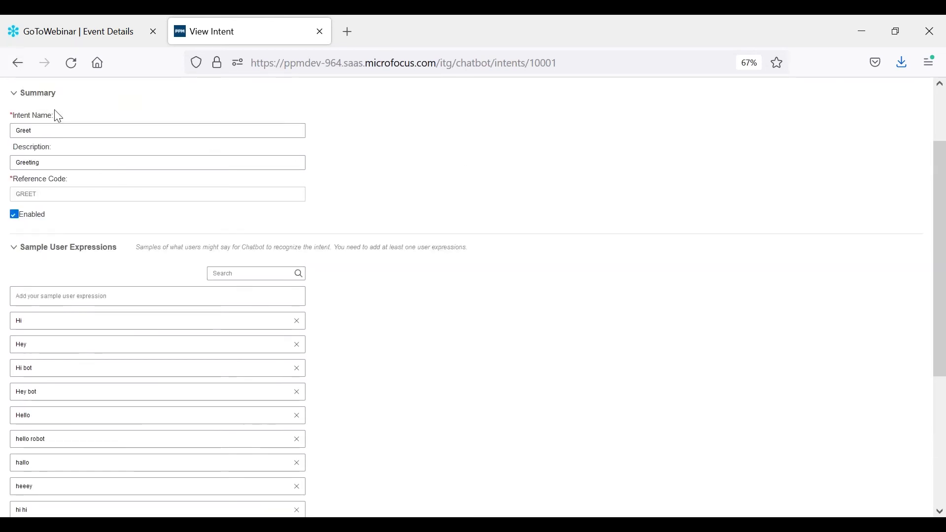
{"action": "scroll", "coordinate": [49, 107], "scroll_direction": "up", "scroll_amount": 2}
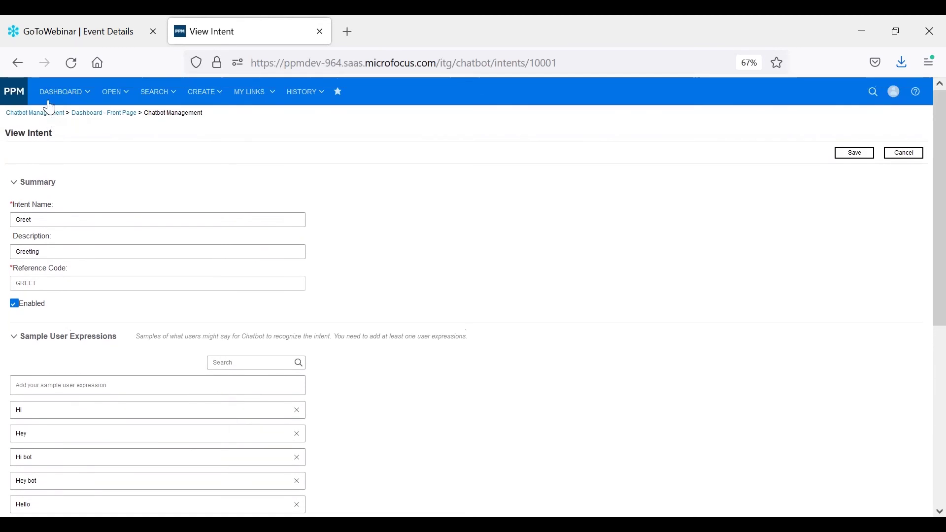
Return to the chatbot intents list by way of the dashboard front page and open the Thank You intent.
{"action": "left_click", "coordinate": [123, 119]}
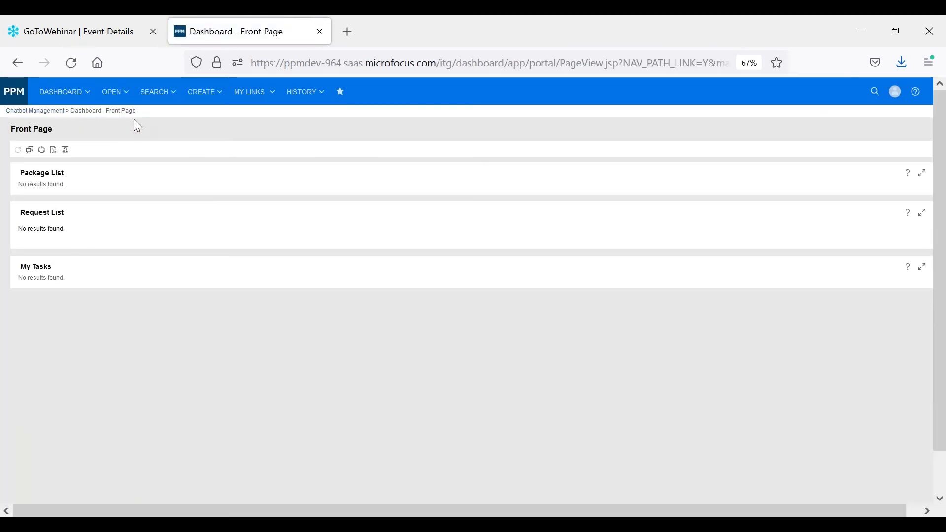
{"action": "left_click", "coordinate": [121, 92]}
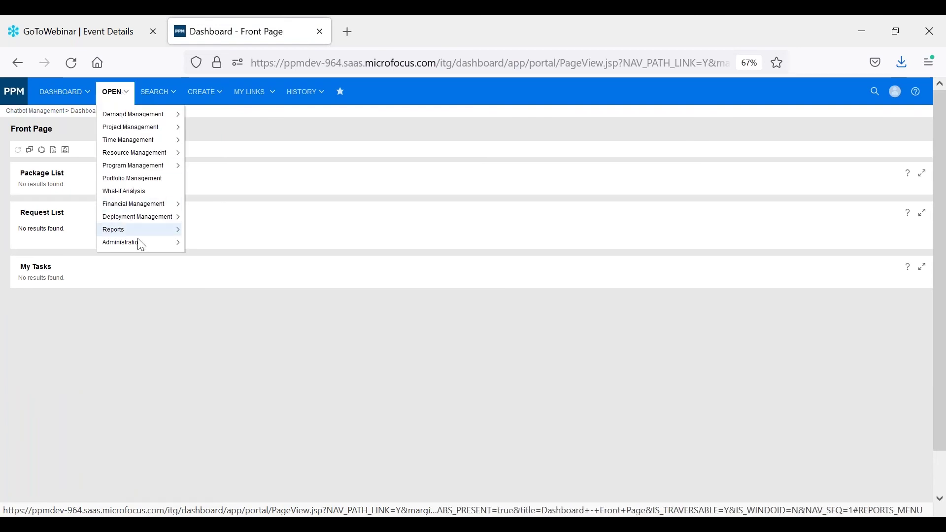
{"action": "mouse_move", "coordinate": [180, 244]}
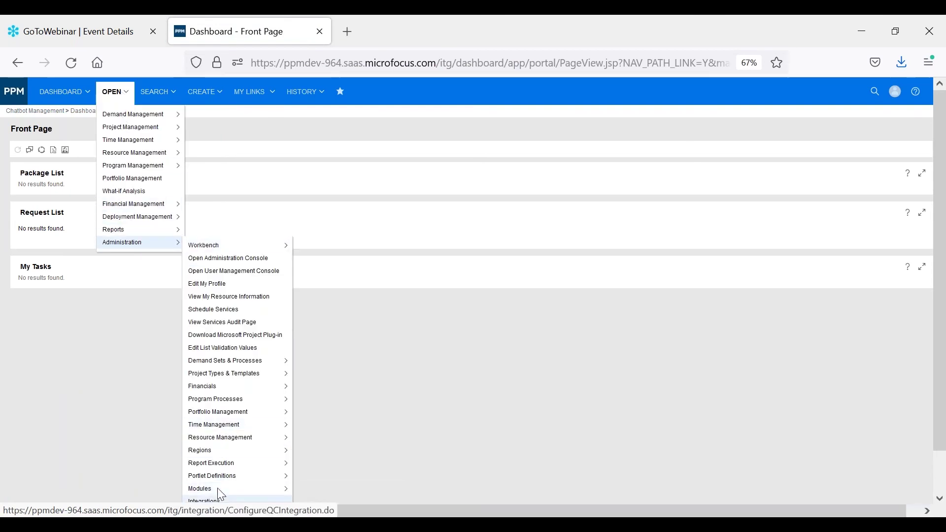
{"action": "scroll", "coordinate": [217, 488], "scroll_direction": "down", "scroll_amount": 1}
{"action": "scroll", "coordinate": [220, 494], "scroll_direction": "down", "scroll_amount": 1}
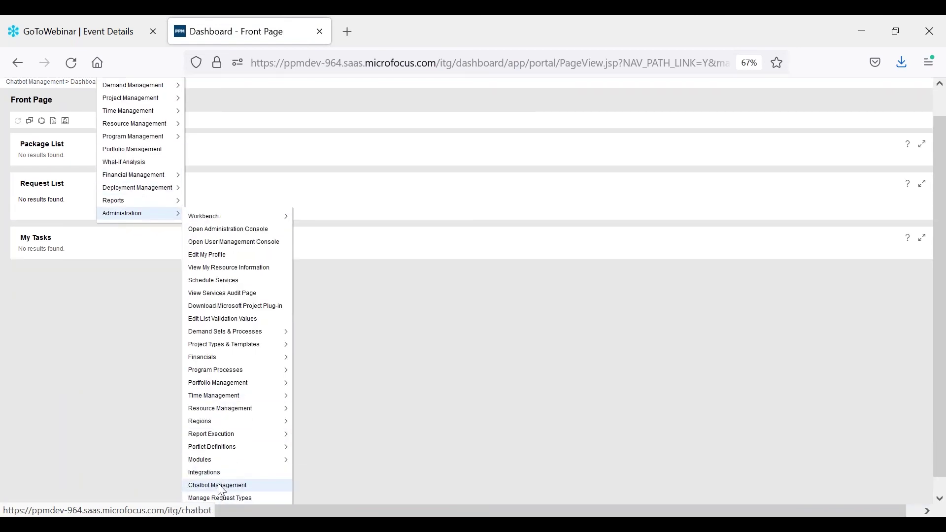
{"action": "left_click", "coordinate": [219, 488]}
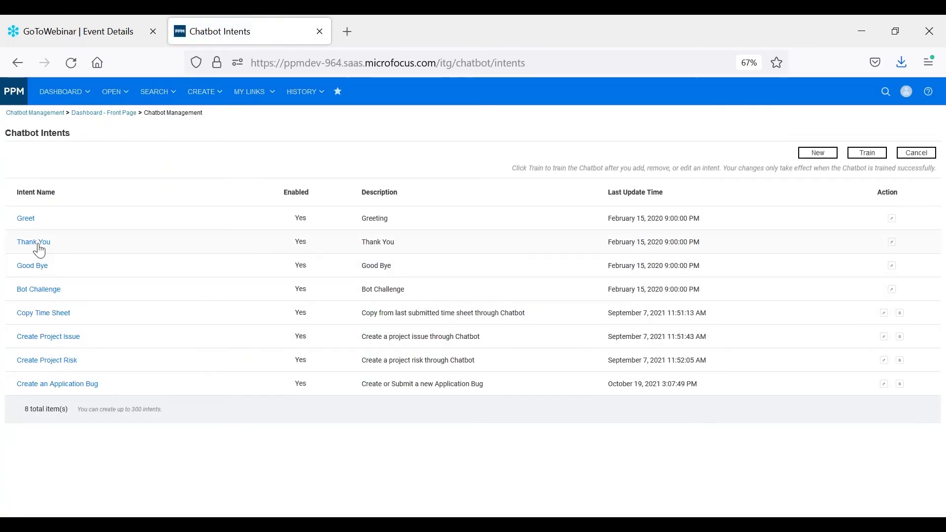
{"action": "left_click", "coordinate": [35, 243]}
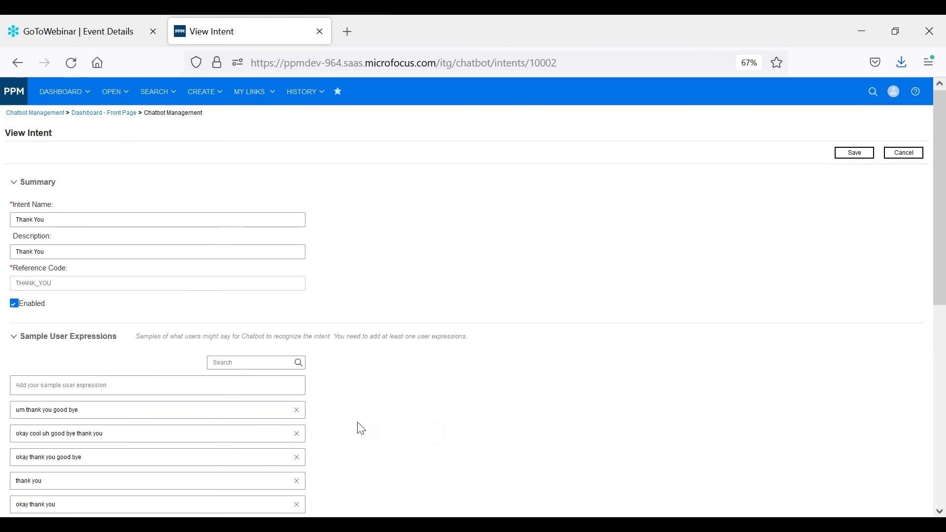
Review the Thank You intent's sample user expressions and sample chatbot responses.
{"action": "scroll", "coordinate": [361, 428], "scroll_direction": "down", "scroll_amount": 5}
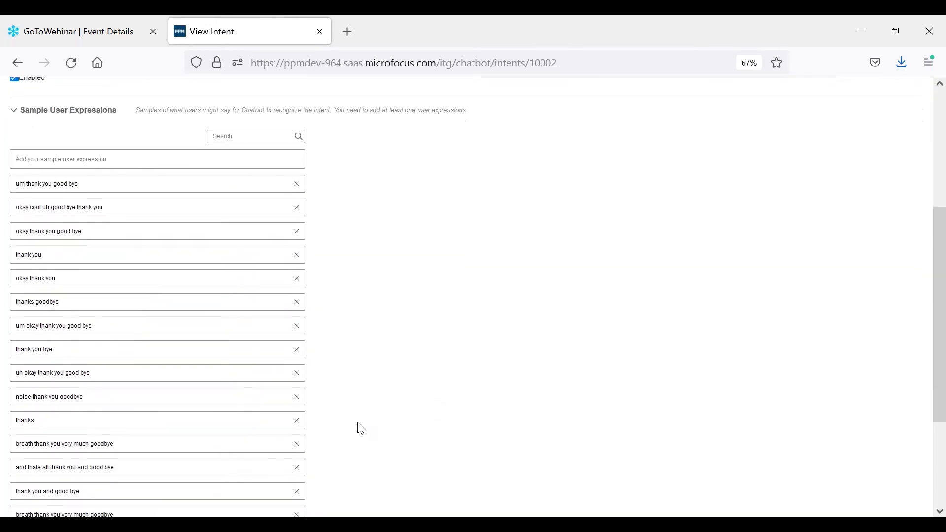
{"action": "scroll", "coordinate": [361, 428], "scroll_direction": "down", "scroll_amount": 2}
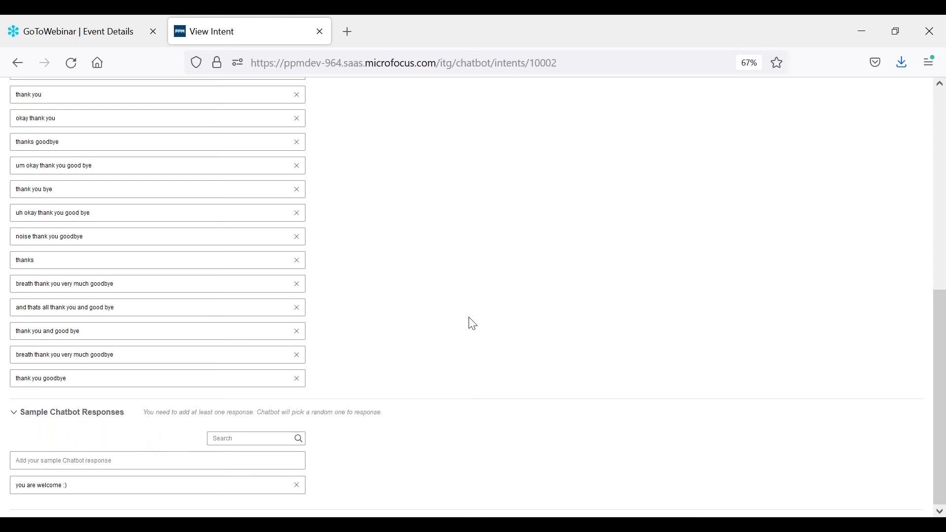
{"action": "scroll", "coordinate": [472, 324], "scroll_direction": "up", "scroll_amount": 10}
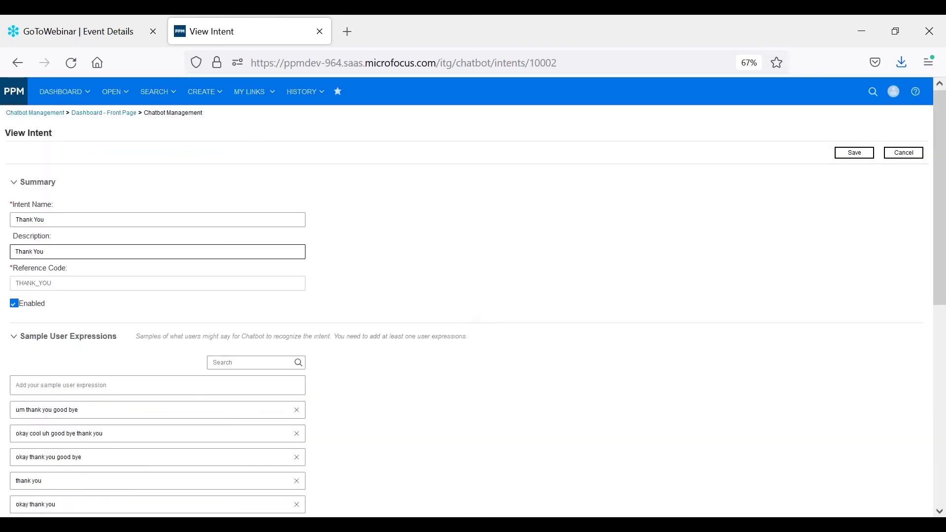
Go back to the chatbot intents list and open the Create Project Issue intent to check its associated report type.
{"action": "left_click", "coordinate": [129, 115]}
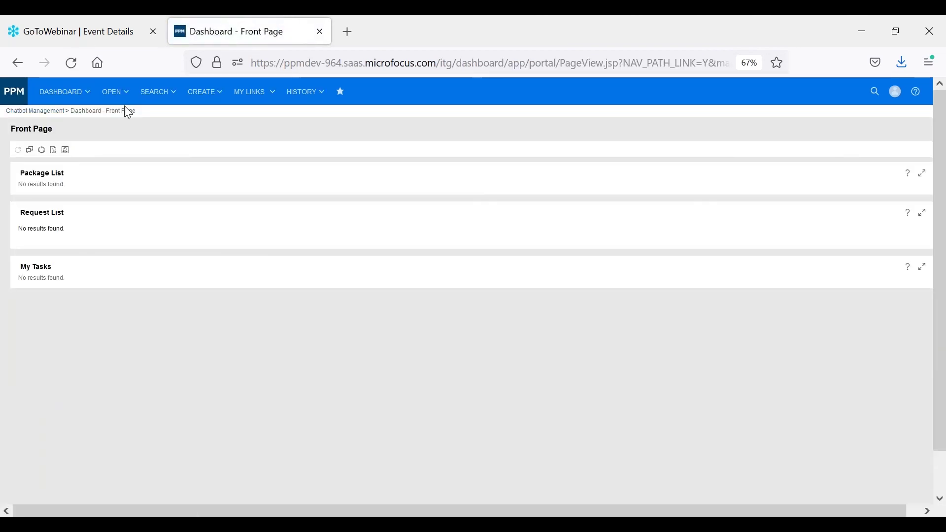
{"action": "left_click", "coordinate": [118, 93]}
{"action": "mouse_move", "coordinate": [152, 244]}
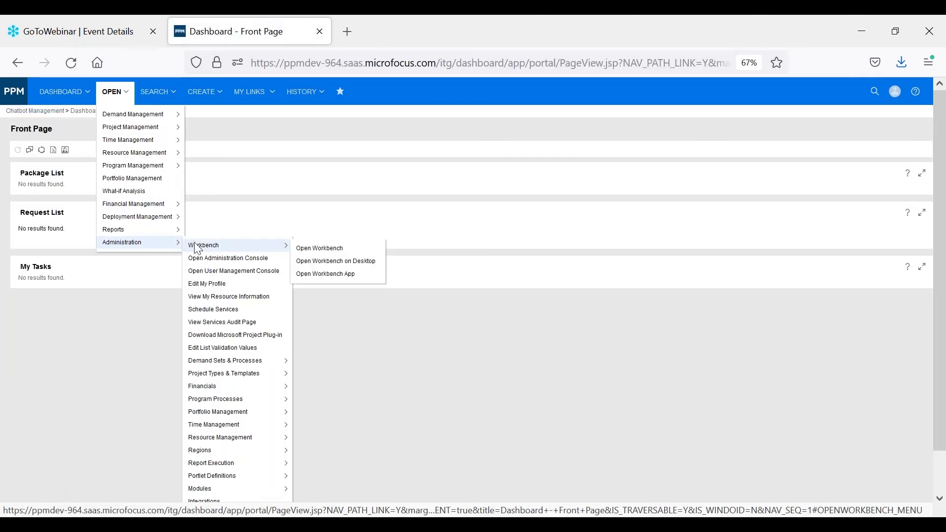
{"action": "scroll", "coordinate": [250, 482], "scroll_direction": "down", "scroll_amount": 1}
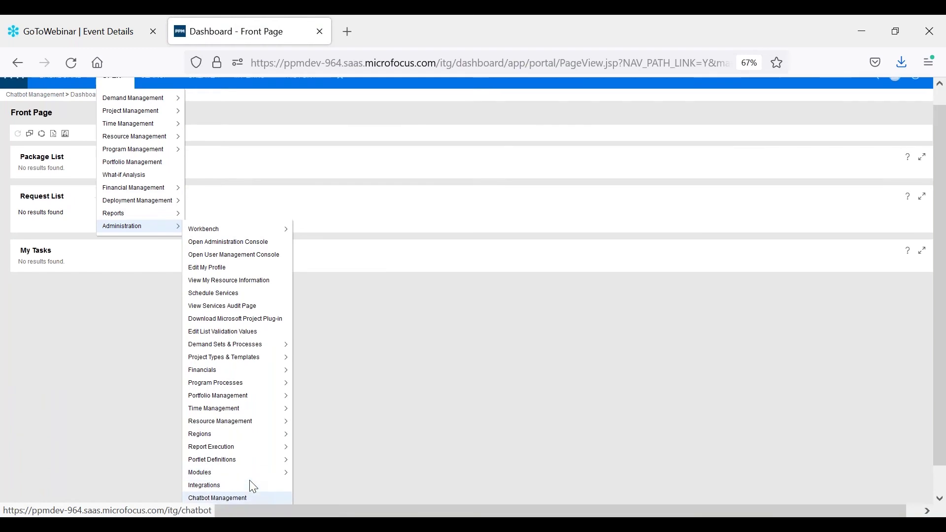
{"action": "scroll", "coordinate": [250, 480], "scroll_direction": "down", "scroll_amount": 1}
{"action": "left_click", "coordinate": [250, 488]}
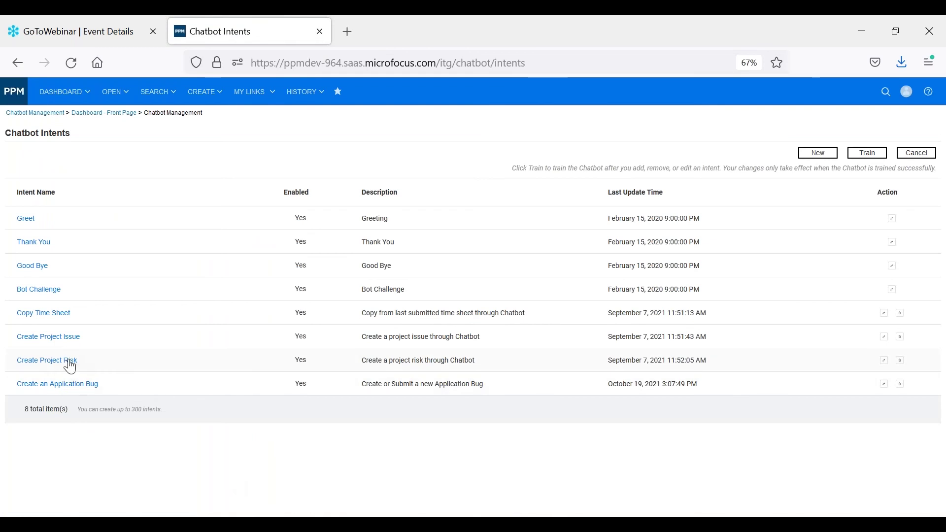
{"action": "left_click", "coordinate": [70, 339]}
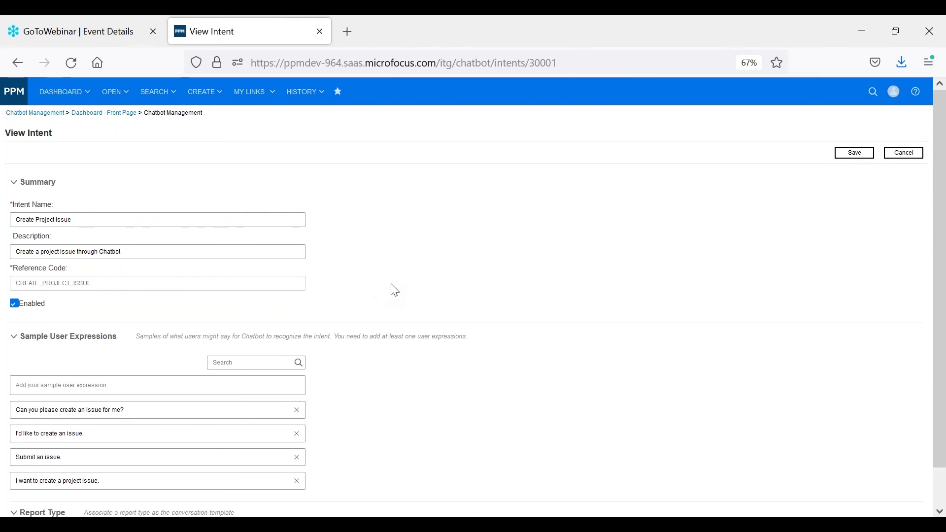
{"action": "scroll", "coordinate": [479, 256], "scroll_direction": "down", "scroll_amount": 1}
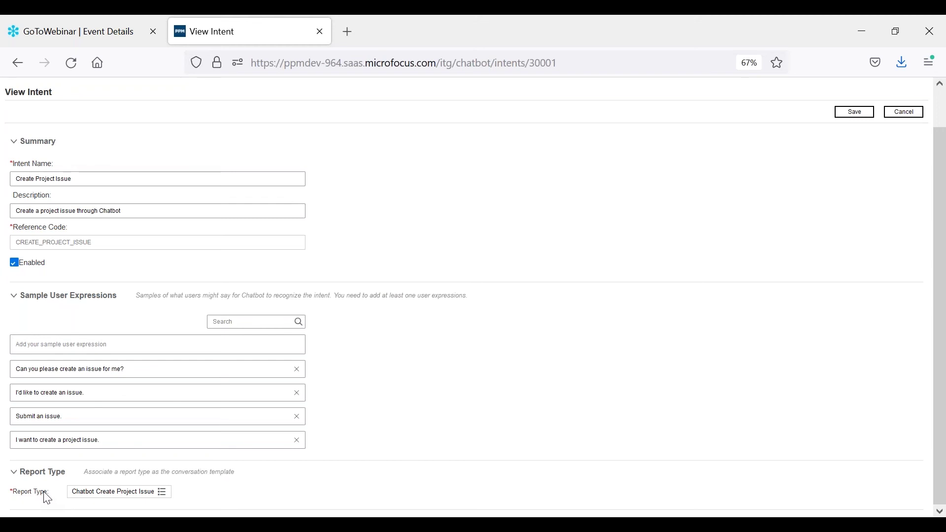
Switch to the Project and Portfolio Management Workbench, open the Chatbot Create Project Issue report type and maximize its window.
{"action": "key", "text": "alt+Tab"}
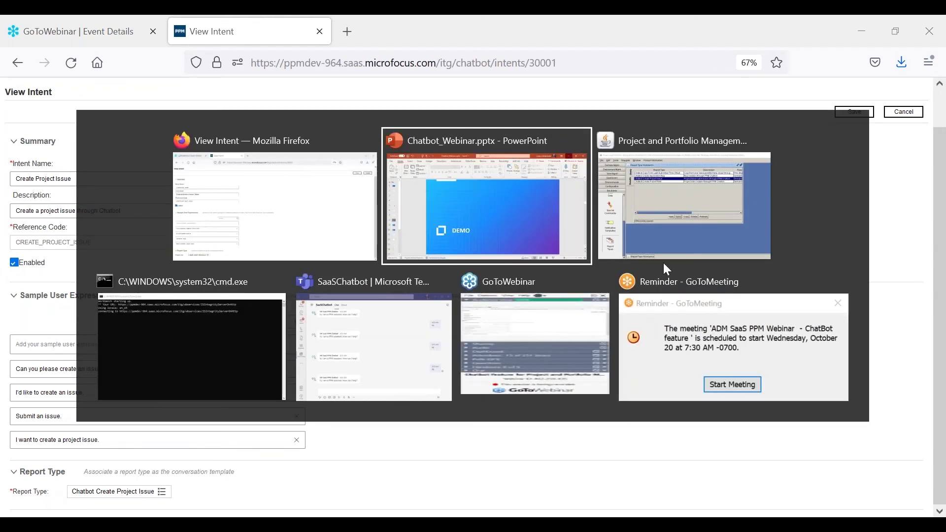
{"action": "left_click", "coordinate": [666, 191]}
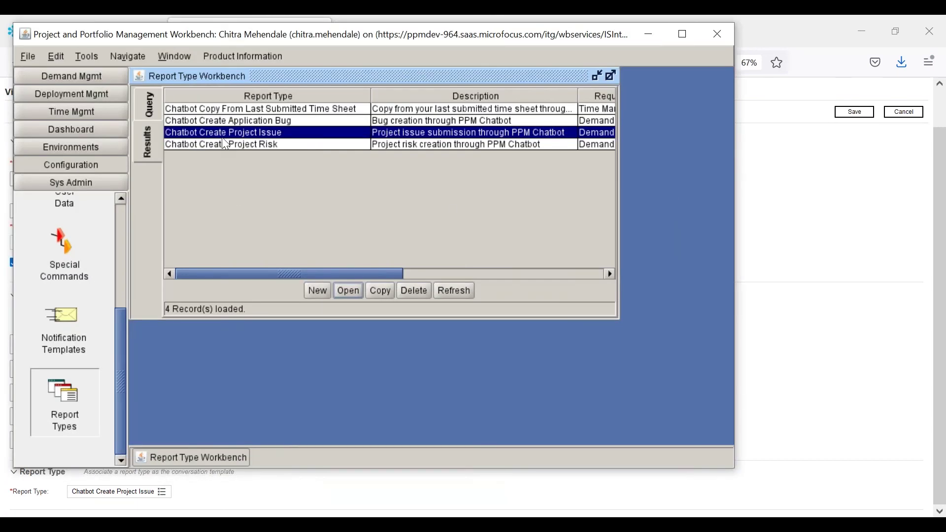
{"action": "left_click", "coordinate": [348, 290]}
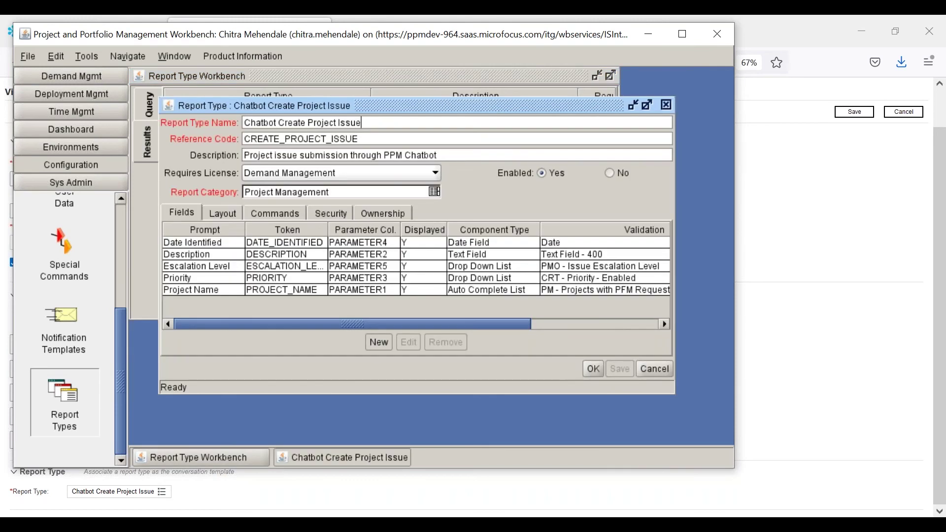
{"action": "left_click", "coordinate": [647, 106]}
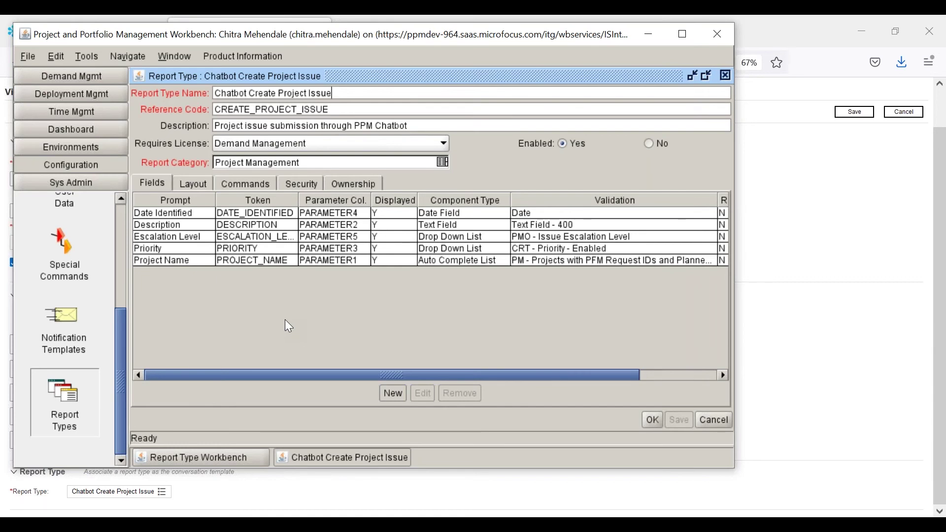
Inspect the field prompt and description text of the report type's Description field, and close it without changes.
{"action": "left_click", "coordinate": [174, 212]}
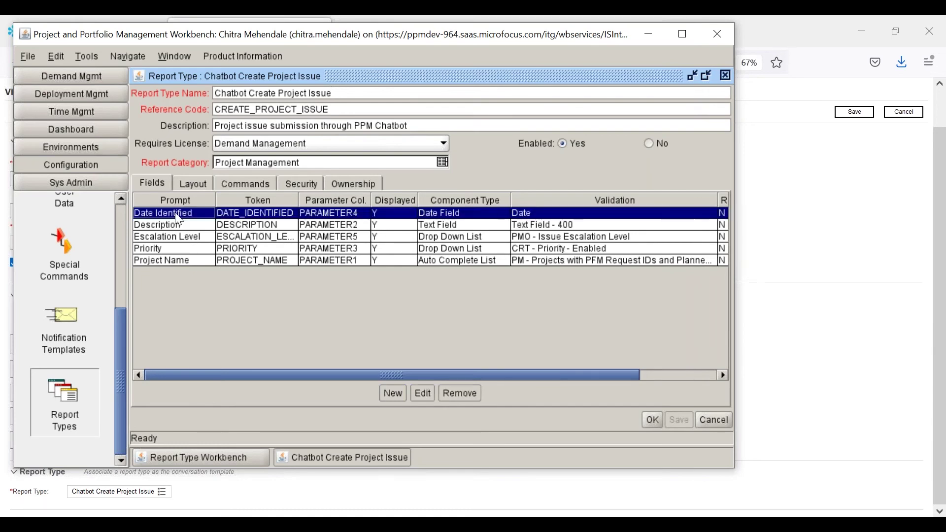
{"action": "left_click", "coordinate": [176, 224]}
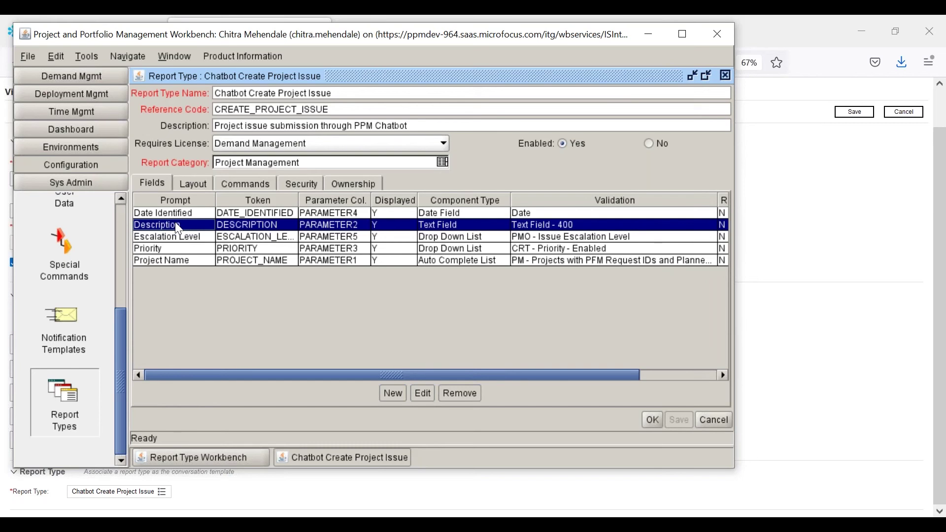
{"action": "left_click", "coordinate": [419, 393]}
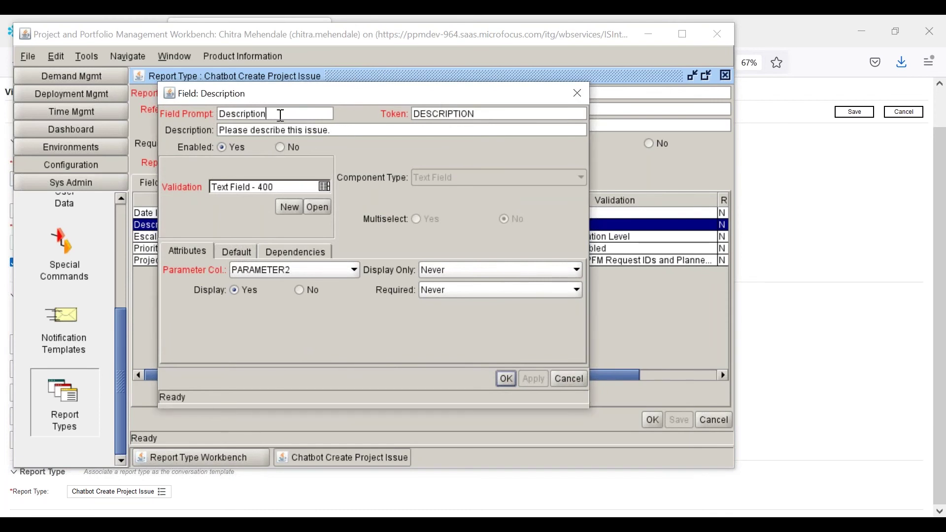
{"action": "left_click_drag", "start_coordinate": [282, 113], "coordinate": [183, 117]}
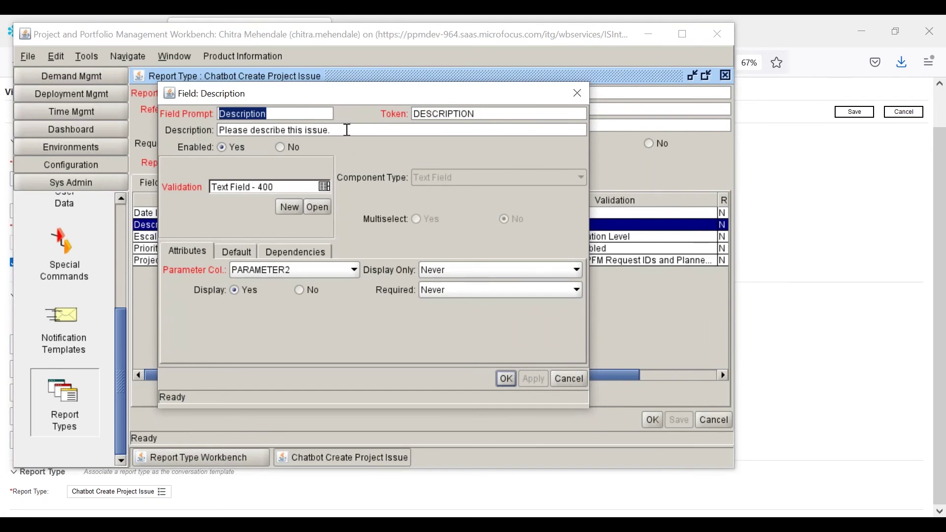
{"action": "left_click_drag", "start_coordinate": [348, 130], "coordinate": [211, 131]}
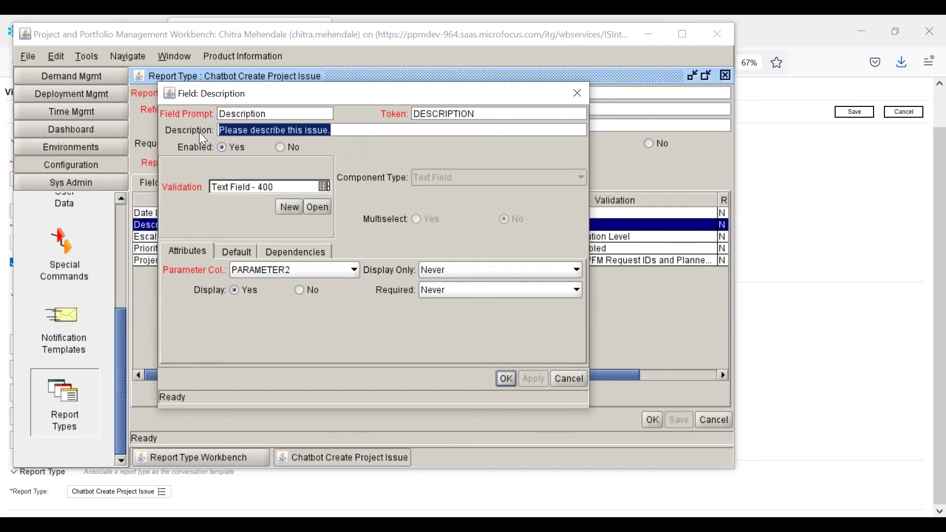
{"action": "left_click", "coordinate": [566, 380]}
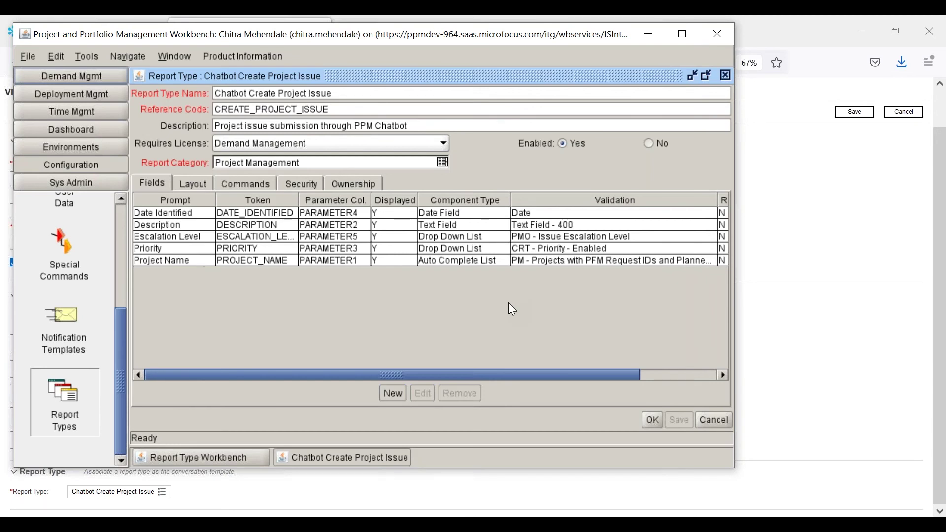
Check the commands attached to the Chatbot Create Project Issue report type, and open the Special Command Workbench.
{"action": "left_click", "coordinate": [263, 187]}
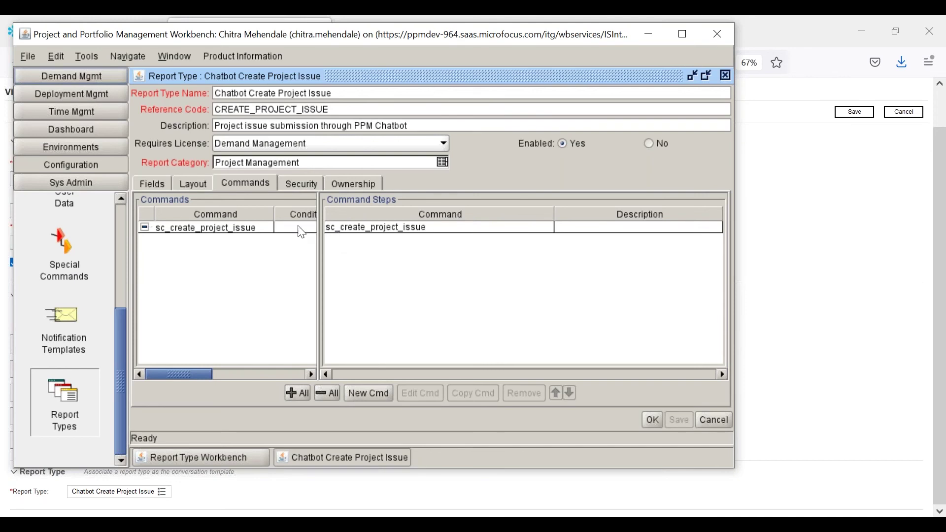
{"action": "left_click", "coordinate": [146, 182]}
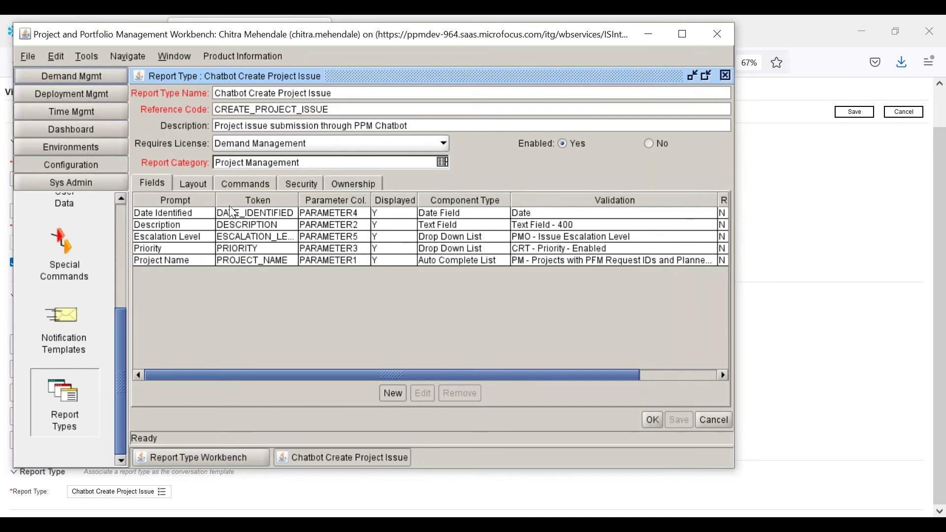
{"action": "left_click", "coordinate": [65, 270]}
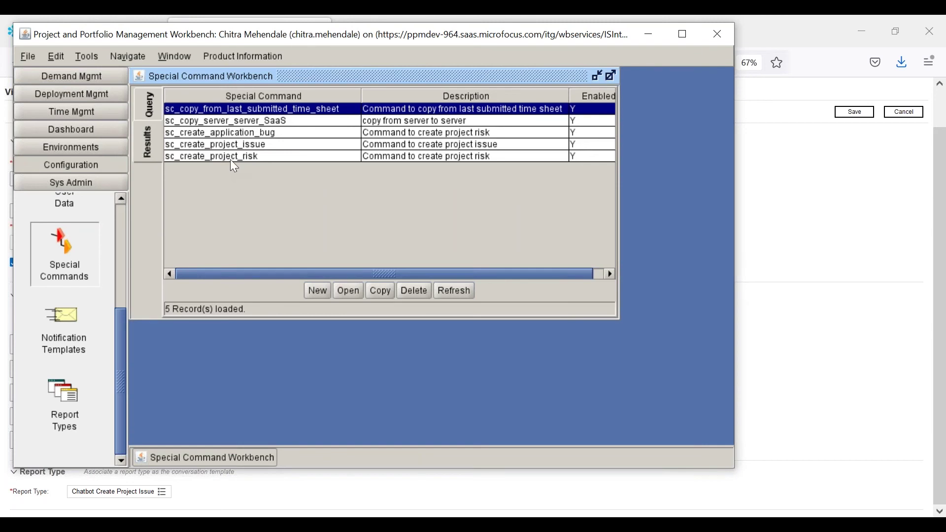
Open the sc_create_project_issue special command, enlarge its window and display its commands.
{"action": "left_click", "coordinate": [232, 145]}
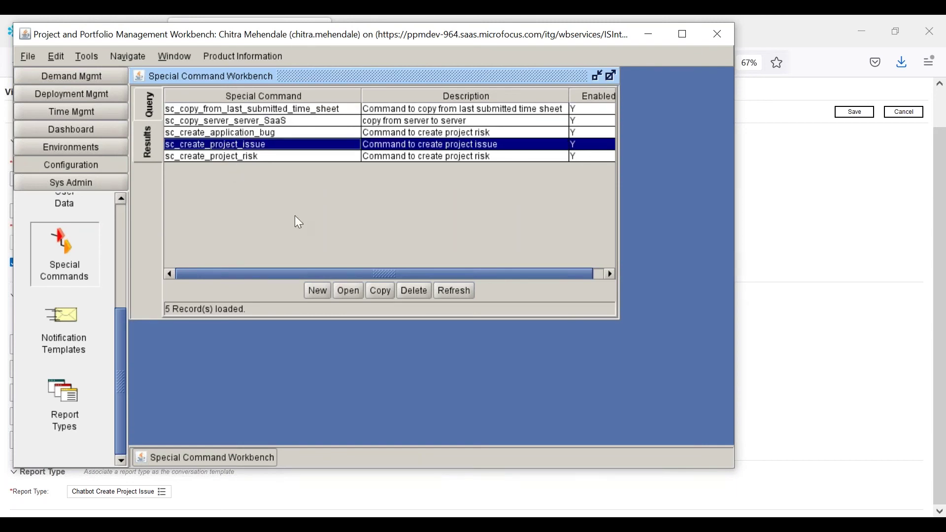
{"action": "left_click", "coordinate": [349, 292]}
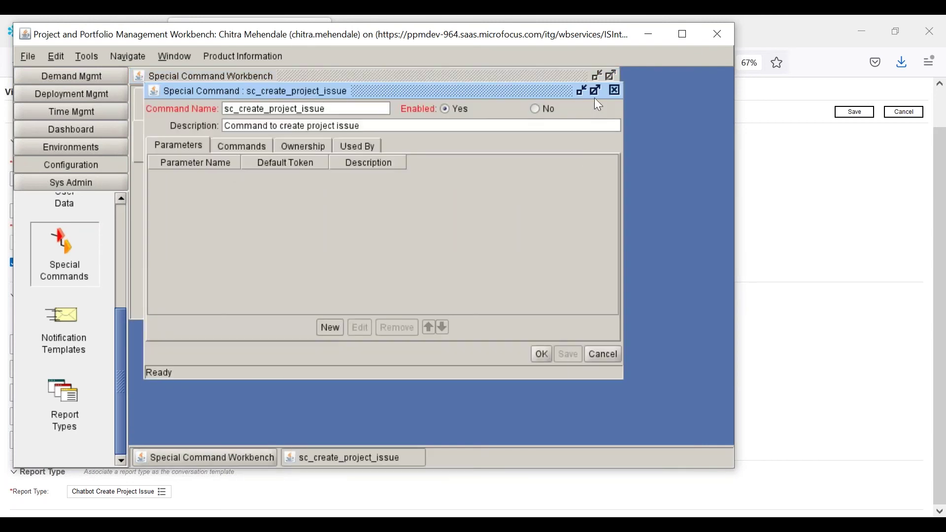
{"action": "left_click_drag", "start_coordinate": [622, 376], "coordinate": [733, 420]}
{"action": "left_click", "coordinate": [241, 146]}
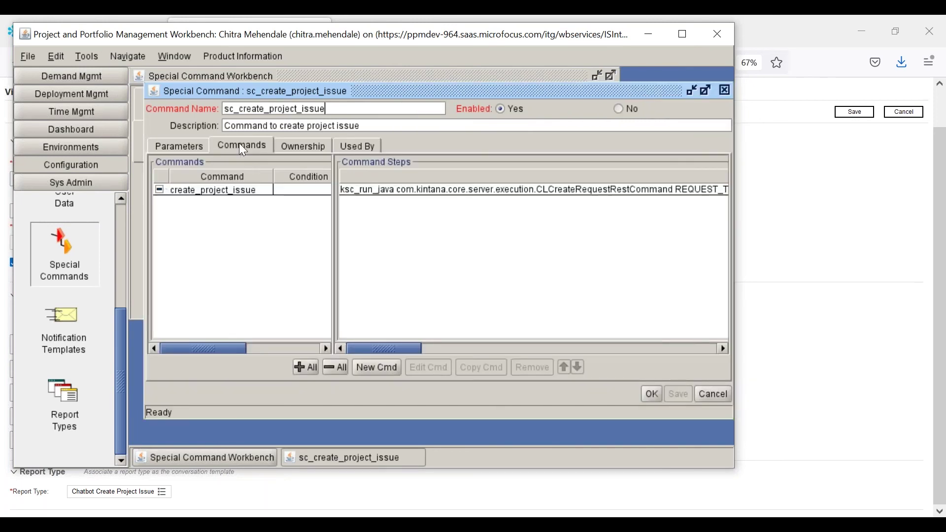
Open the create_project_issue command in the command editor and widen the editor to show the start of its steps.
{"action": "left_click", "coordinate": [403, 191]}
{"action": "left_click", "coordinate": [420, 368]}
{"action": "left_click_drag", "start_coordinate": [627, 320], "coordinate": [819, 325]}
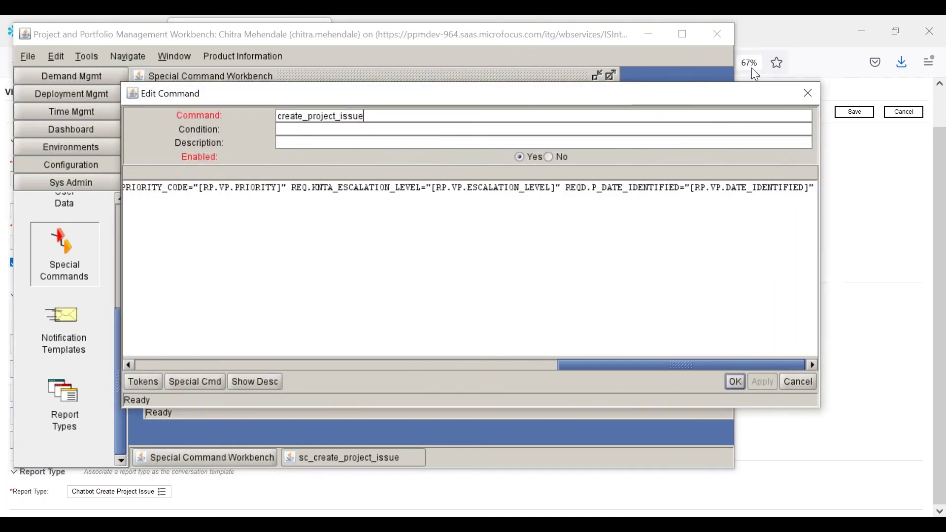
{"action": "left_click", "coordinate": [722, 58]}
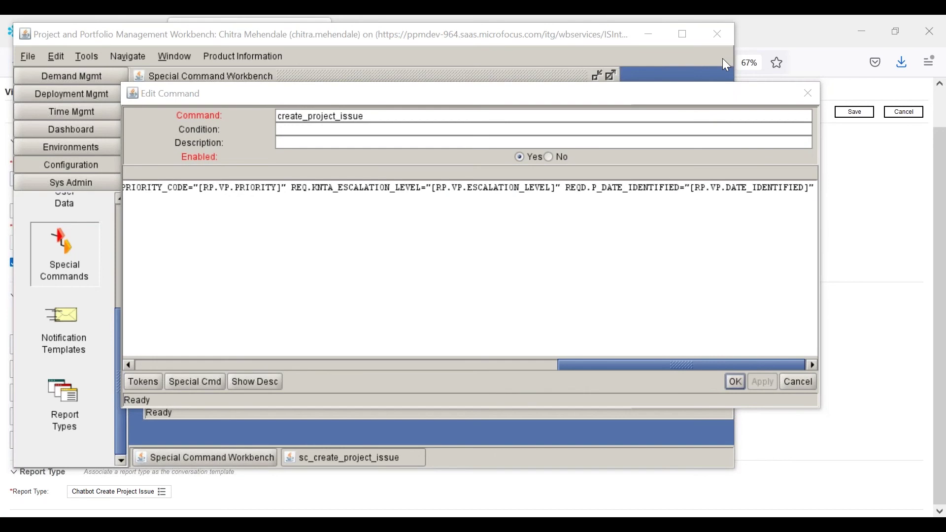
{"action": "left_click_drag", "start_coordinate": [123, 286], "coordinate": [31, 295]}
{"action": "left_click", "coordinate": [56, 365]}
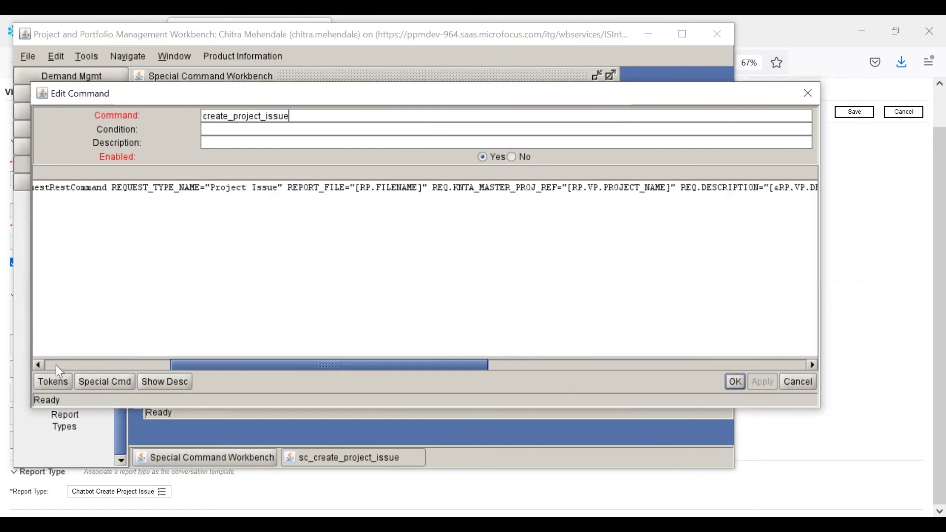
{"action": "left_click", "coordinate": [55, 365]}
Examine the CLCreateRequestRestCommand call and its request type, report file and field token parameters, and close the editor without changes.
{"action": "left_click_drag", "start_coordinate": [285, 188], "coordinate": [421, 188]}
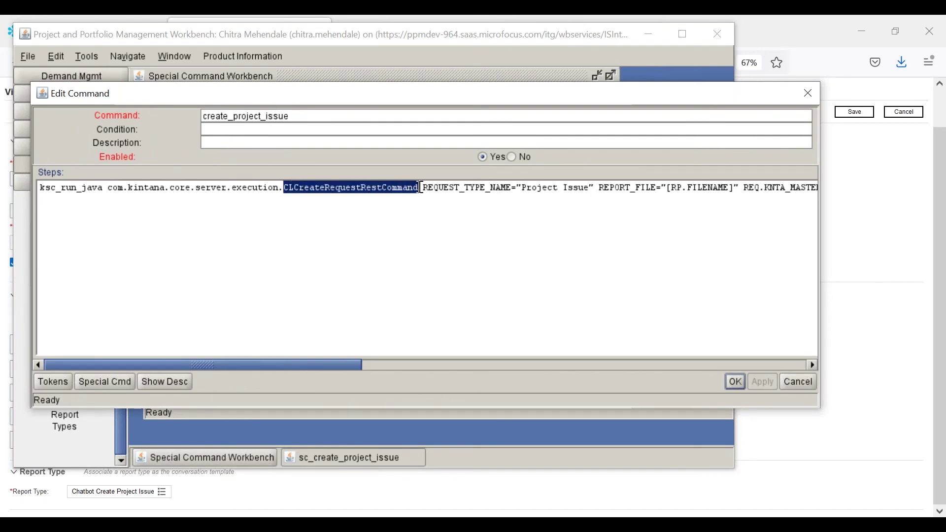
{"action": "key", "text": "End"}
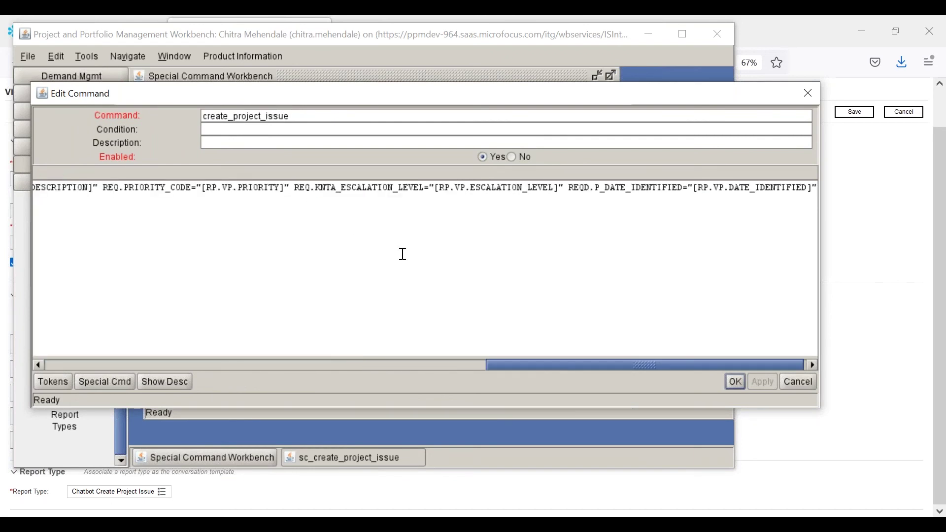
{"action": "left_click_drag", "start_coordinate": [501, 366], "coordinate": [118, 339]}
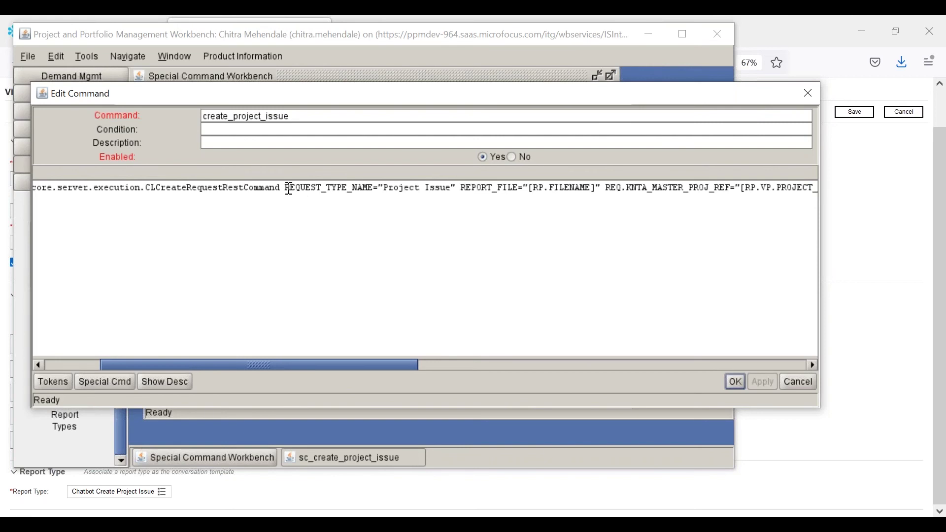
{"action": "left_click_drag", "start_coordinate": [291, 188], "coordinate": [376, 368]}
{"action": "left_click", "coordinate": [362, 366]}
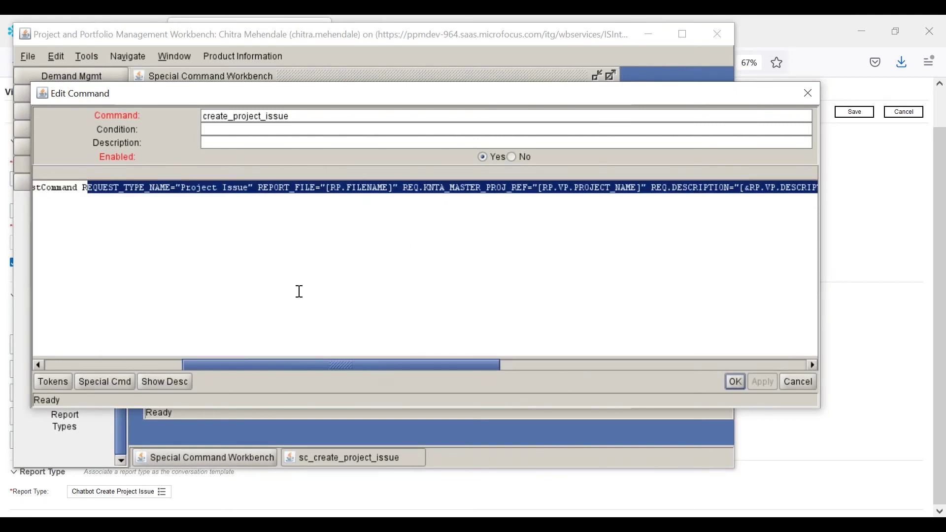
{"action": "key", "text": "End"}
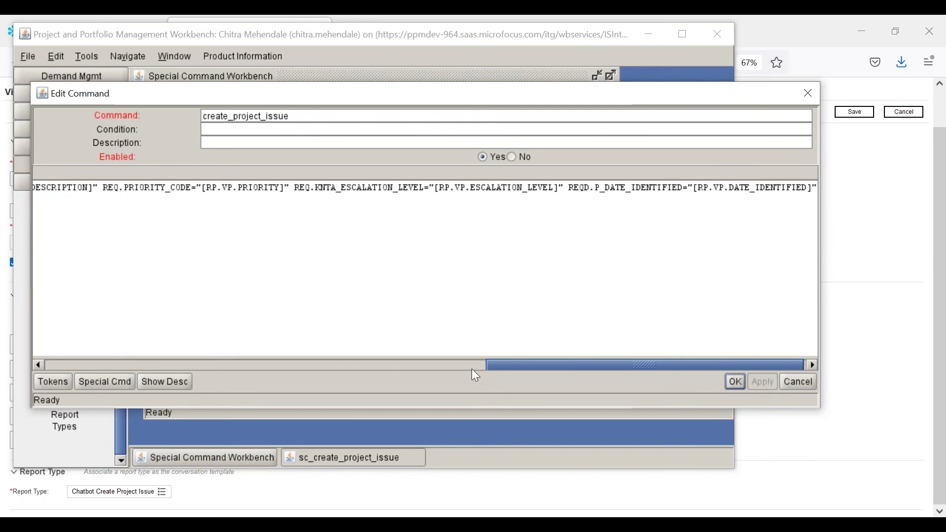
{"action": "left_click_drag", "start_coordinate": [491, 363], "coordinate": [192, 353]}
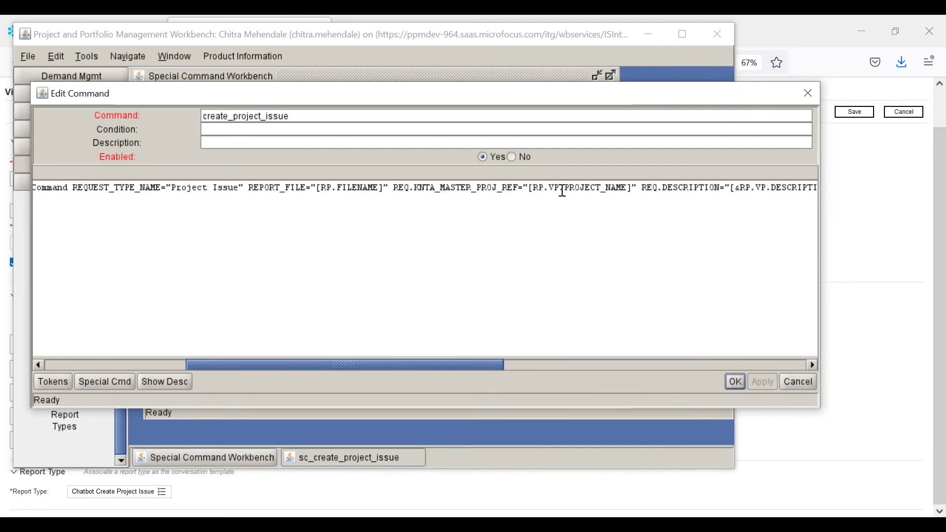
{"action": "left_click_drag", "start_coordinate": [498, 367], "coordinate": [525, 367]}
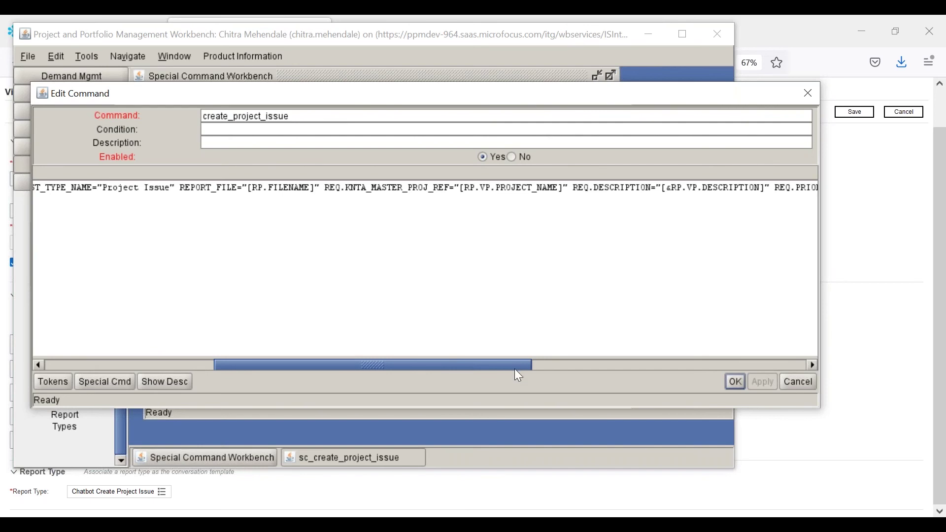
{"action": "left_click_drag", "start_coordinate": [515, 365], "coordinate": [767, 374]}
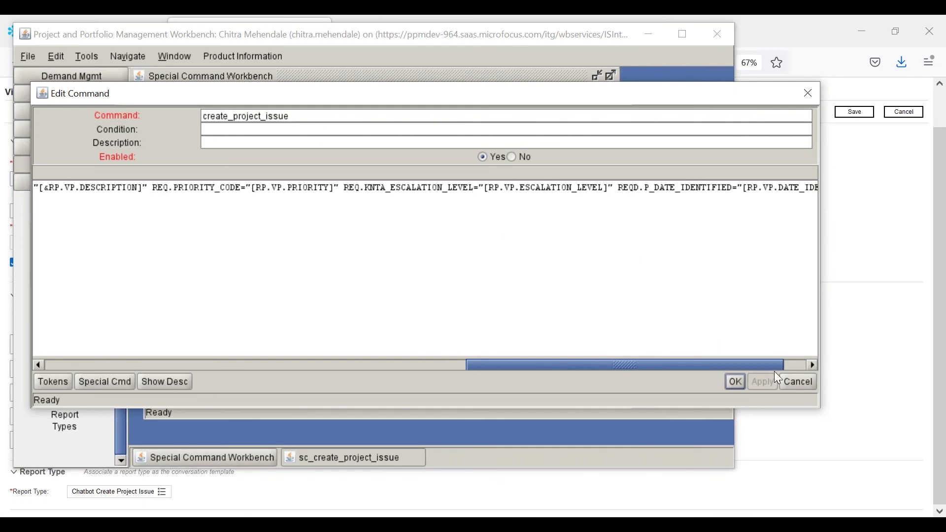
{"action": "left_click", "coordinate": [799, 384]}
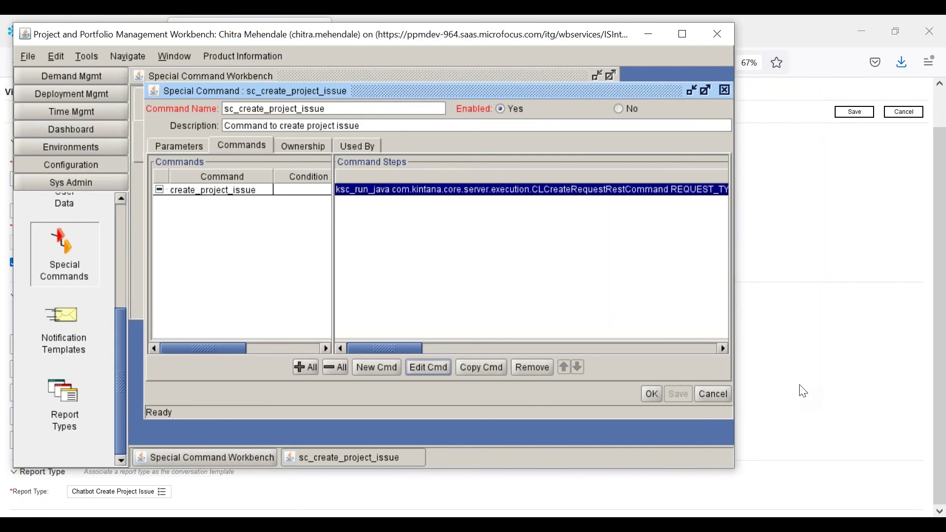
Switch to the browser, leave the Create Project Issue intent and open the Create an Application Bug intent to check its report type.
{"action": "key", "text": "alt+Tab"}
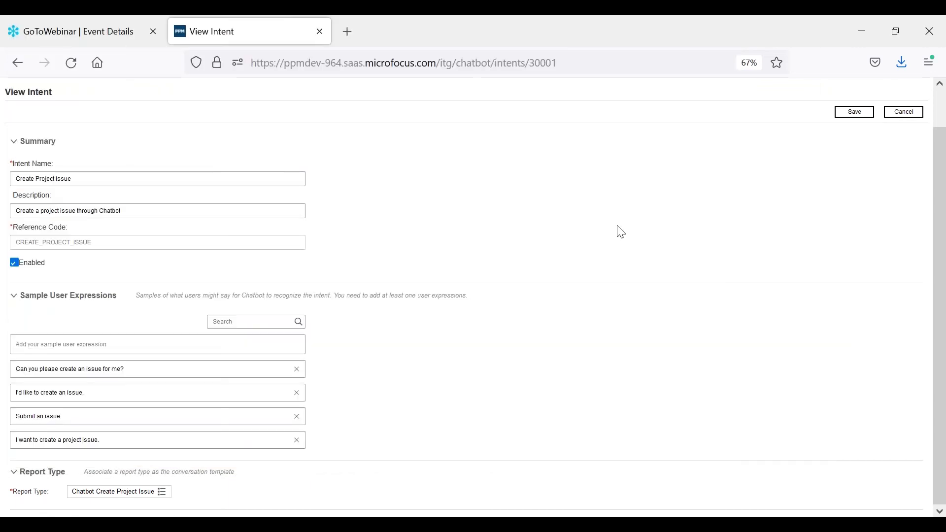
{"action": "left_click", "coordinate": [903, 112]}
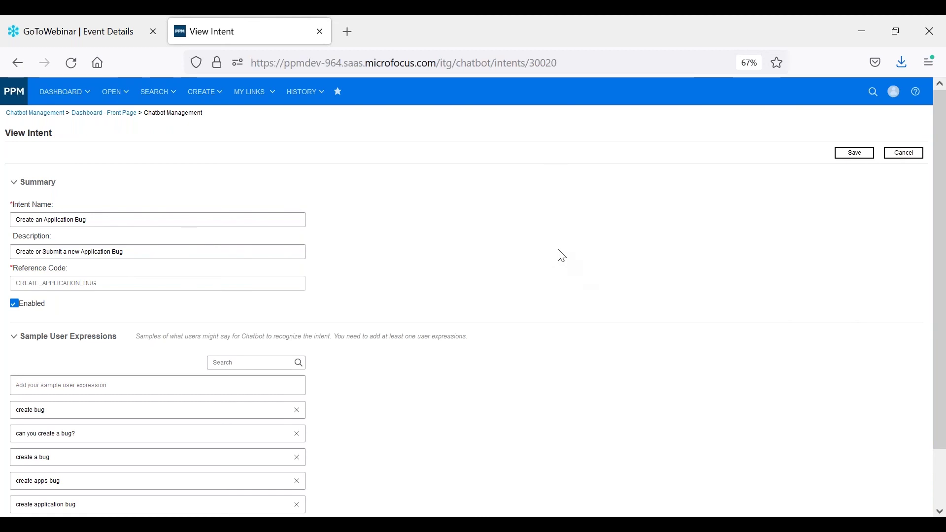
{"action": "scroll", "coordinate": [562, 255], "scroll_direction": "down", "scroll_amount": 2}
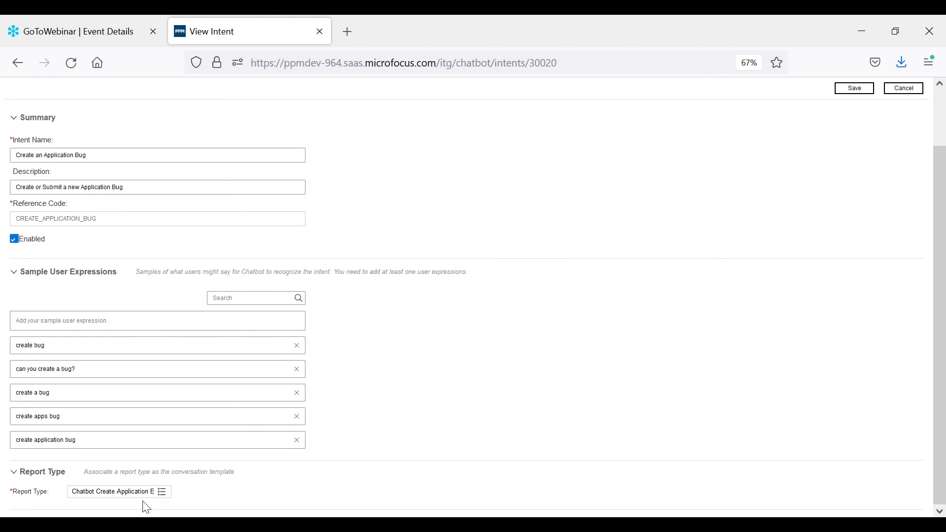
Switch to the Project and Portfolio Management Workbench and close the sc_create_project_issue special command without changes.
{"action": "key", "text": "alt+Tab"}
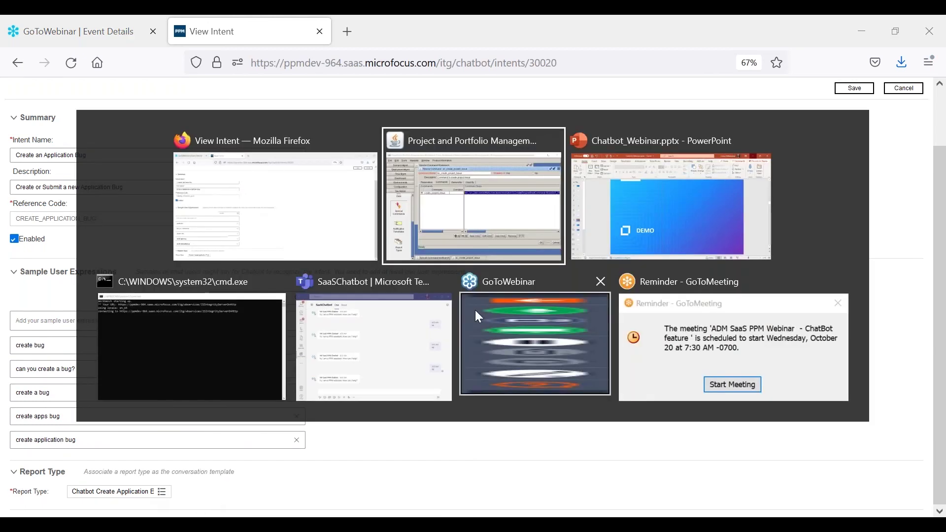
{"action": "left_click", "coordinate": [462, 219]}
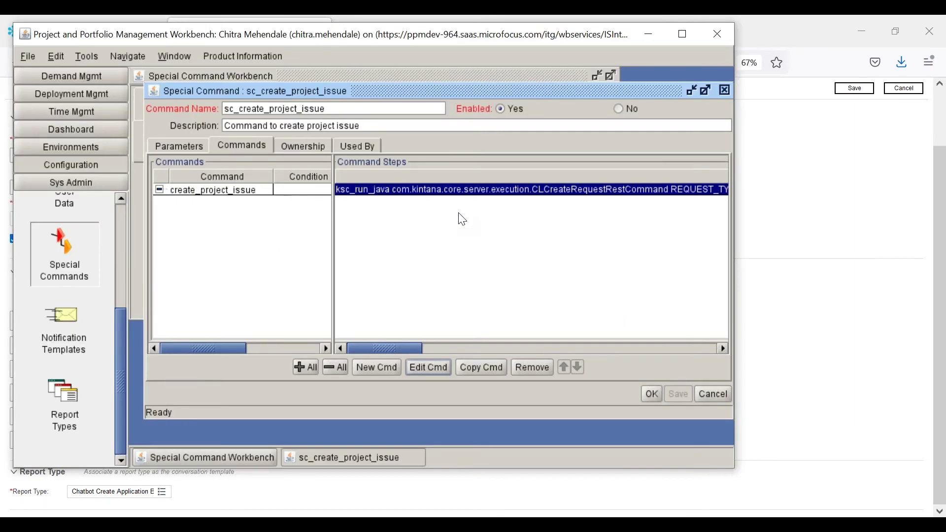
{"action": "left_click", "coordinate": [715, 393]}
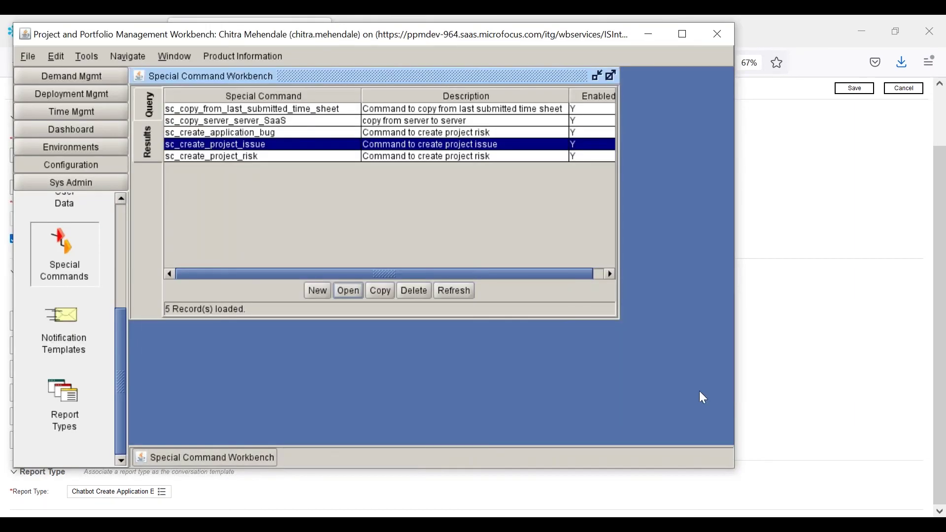
Open the sc_create_application_bug special command, inspect the parameters in its command steps, and close it without changes.
{"action": "left_click", "coordinate": [250, 134]}
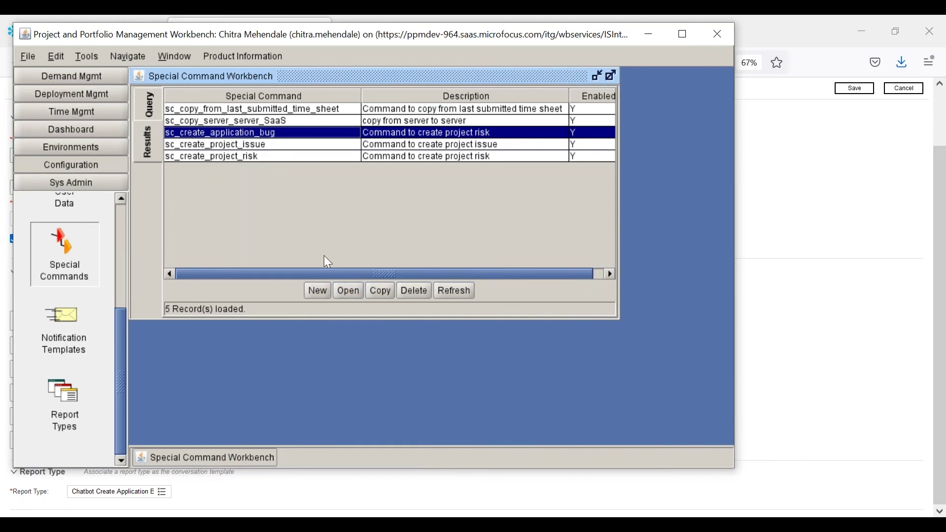
{"action": "left_click", "coordinate": [348, 292]}
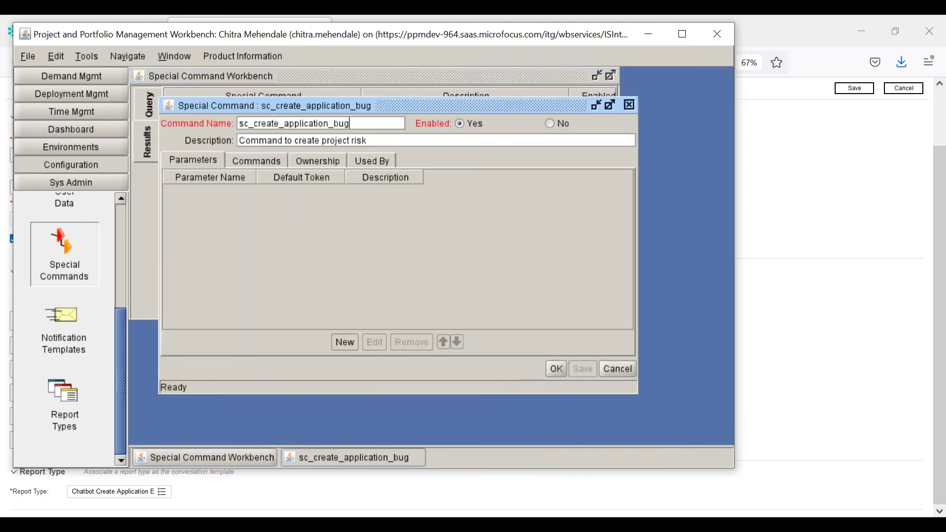
{"action": "left_click", "coordinate": [256, 163]}
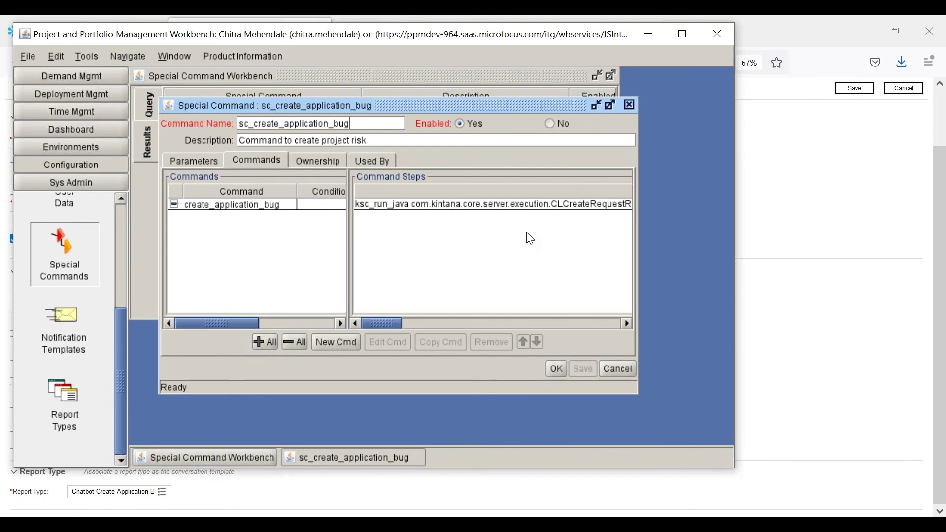
{"action": "left_click", "coordinate": [609, 105]}
{"action": "left_click_drag", "start_coordinate": [407, 373], "coordinate": [472, 375]}
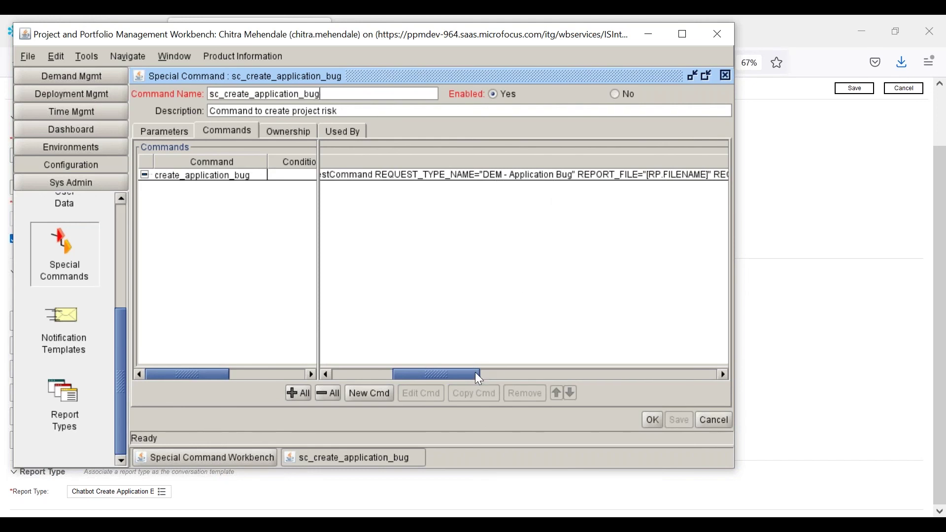
{"action": "left_click_drag", "start_coordinate": [471, 373], "coordinate": [516, 375]}
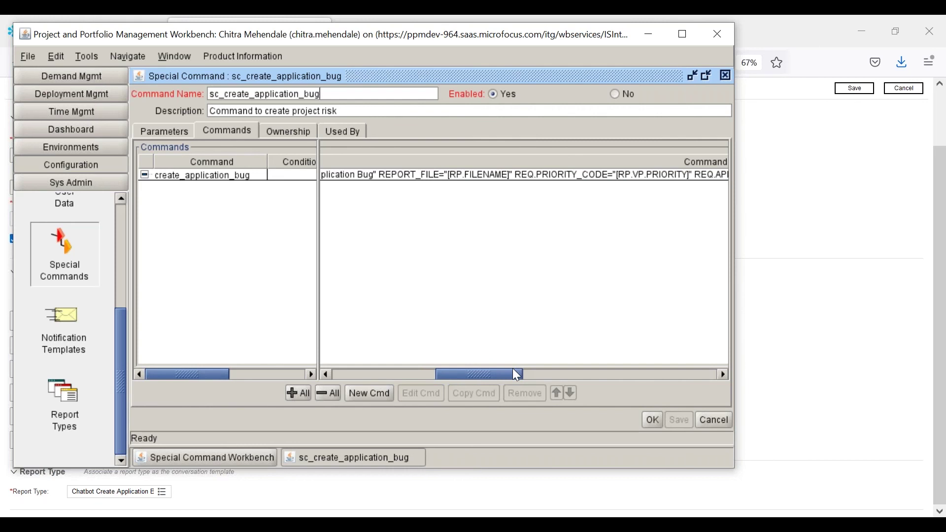
{"action": "left_click", "coordinate": [713, 422]}
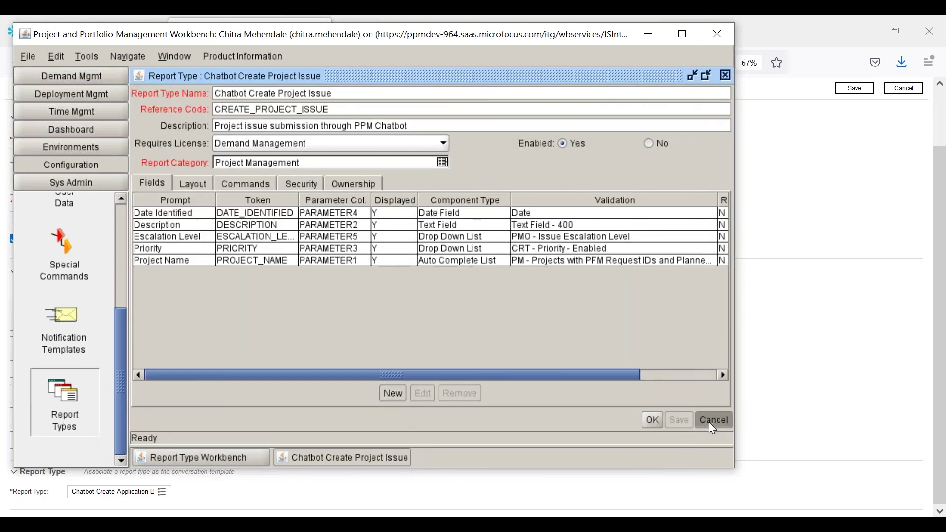
Close the Chatbot Create Project Issue report type, review the fields of the Chatbot Create Application Bug report type, and minimize the Workbench.
{"action": "left_click", "coordinate": [712, 422]}
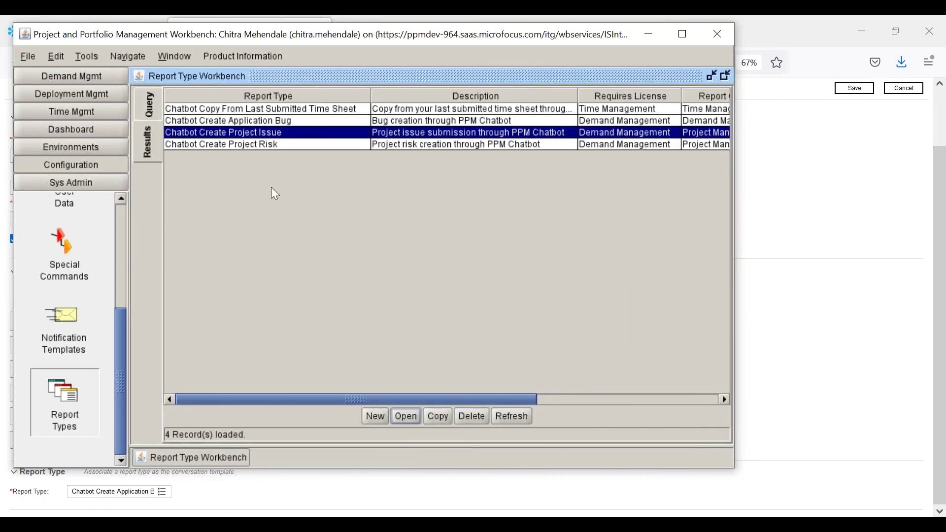
{"action": "left_click", "coordinate": [260, 122]}
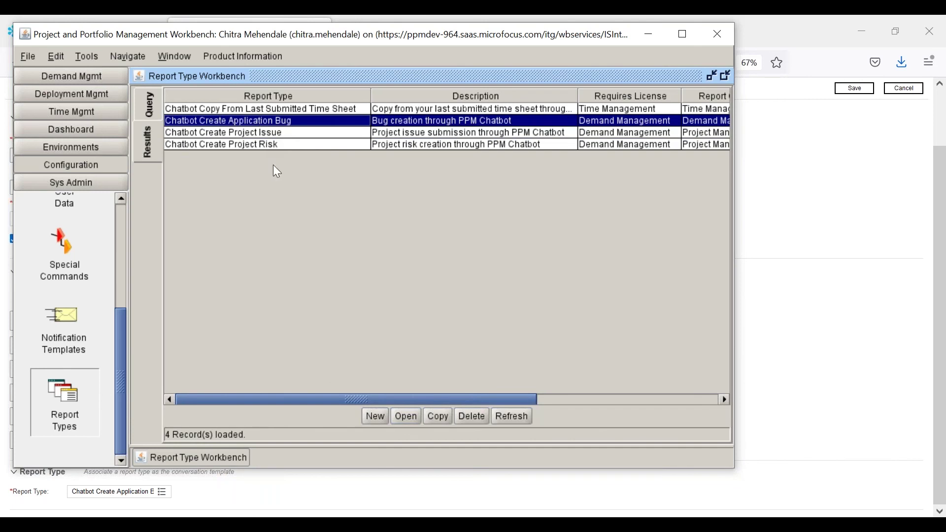
{"action": "left_click", "coordinate": [406, 418]}
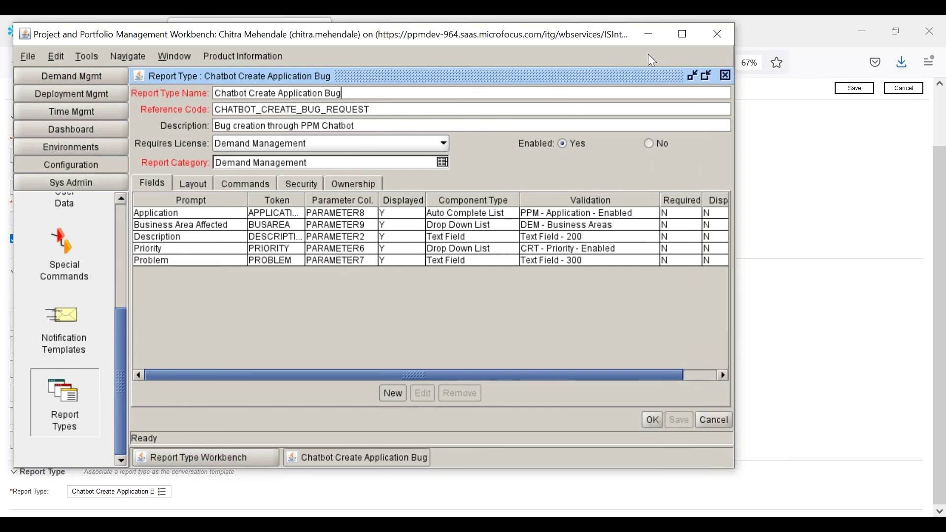
{"action": "left_click", "coordinate": [649, 34]}
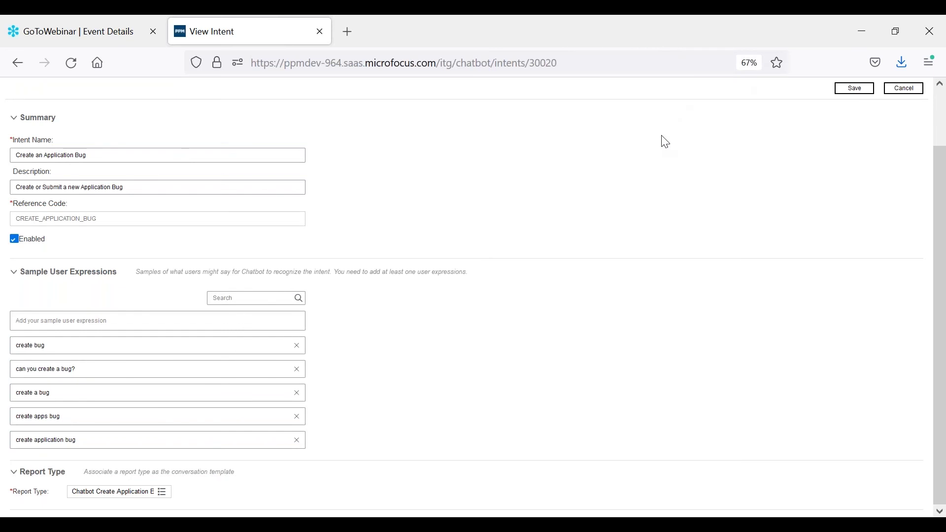
Switch to the SaaSChatbot chat in Microsoft Teams and send the message "Hello".
{"action": "key", "text": "alt+Tab"}
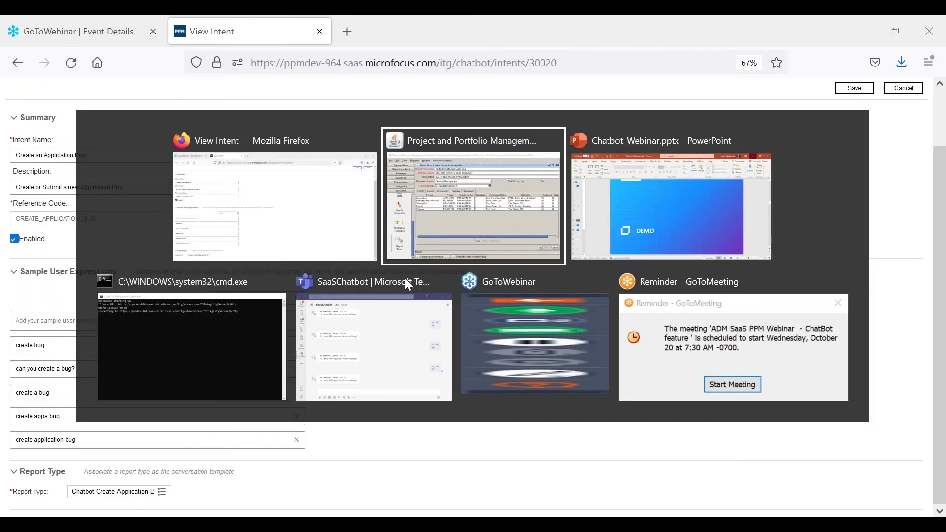
{"action": "left_click", "coordinate": [376, 341]}
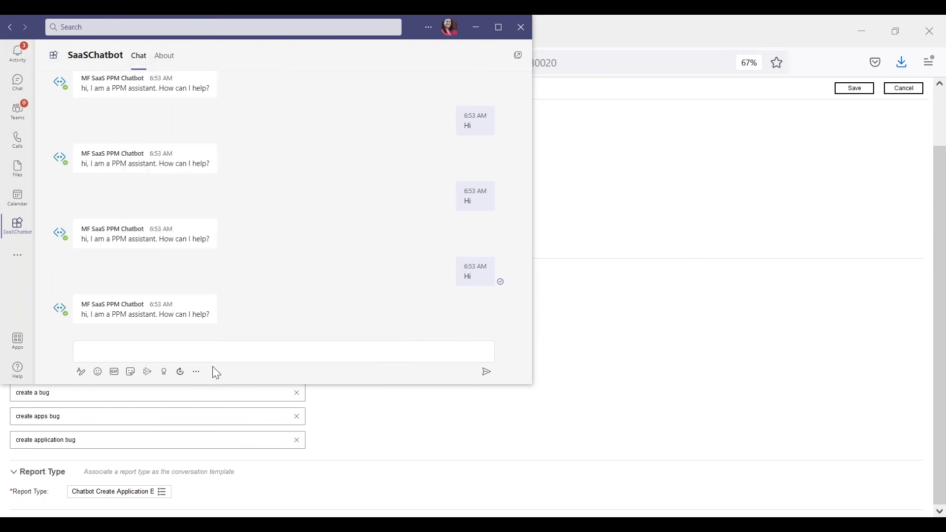
{"action": "left_click", "coordinate": [213, 350]}
{"action": "type", "text": "H"}
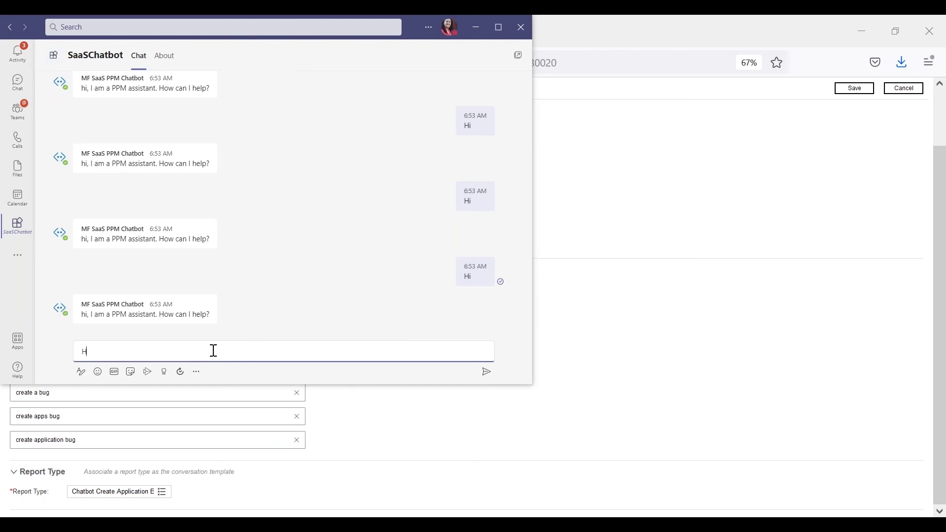
{"action": "type", "text": "ello"}
{"action": "key", "text": "Return"}
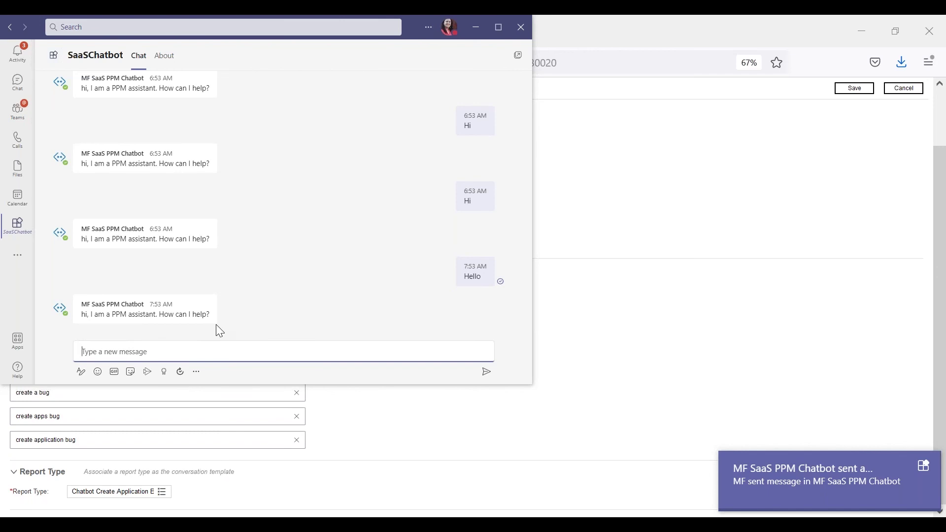
Send "create an issue" to the chatbot, answer the project name question with "O", and pick Oracle apps upgrade project.
{"action": "type", "text": "cre"}
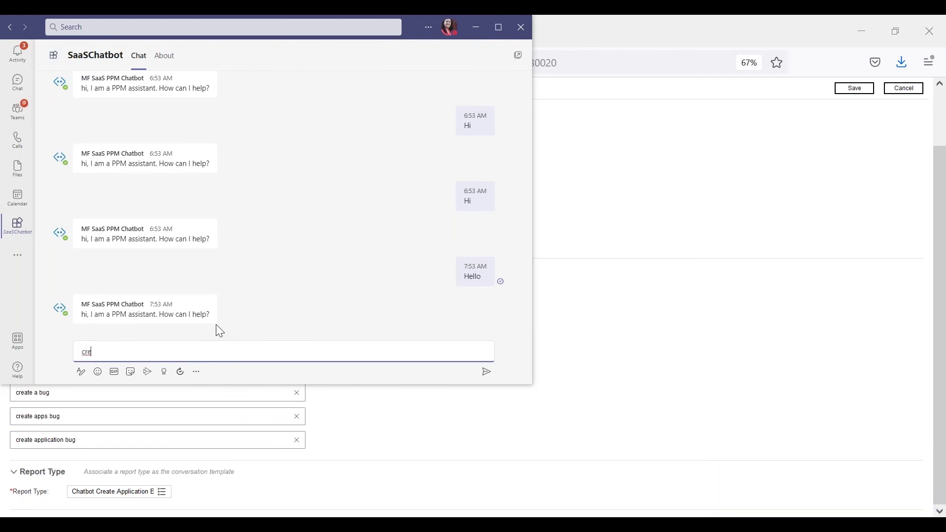
{"action": "type", "text": "ate an issue"}
{"action": "key", "text": "Return"}
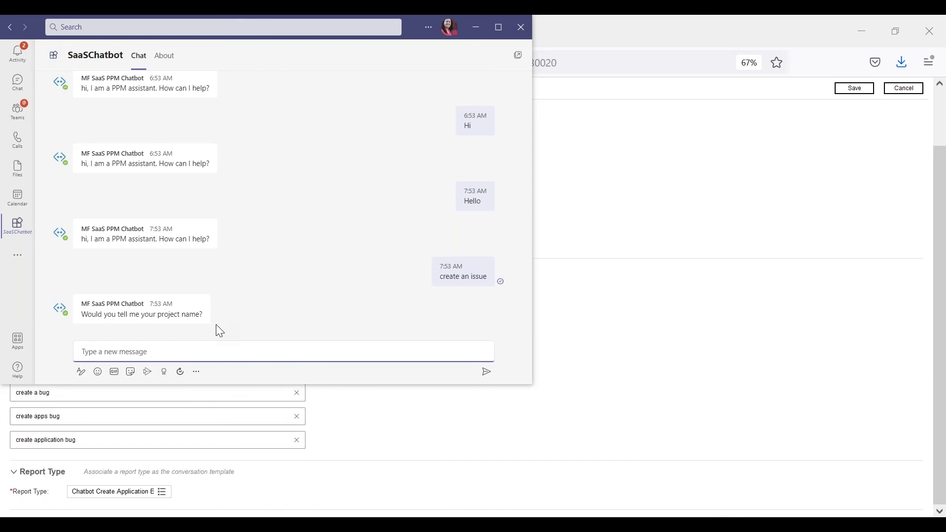
{"action": "type", "text": "Q"}
{"action": "key", "text": "Return"}
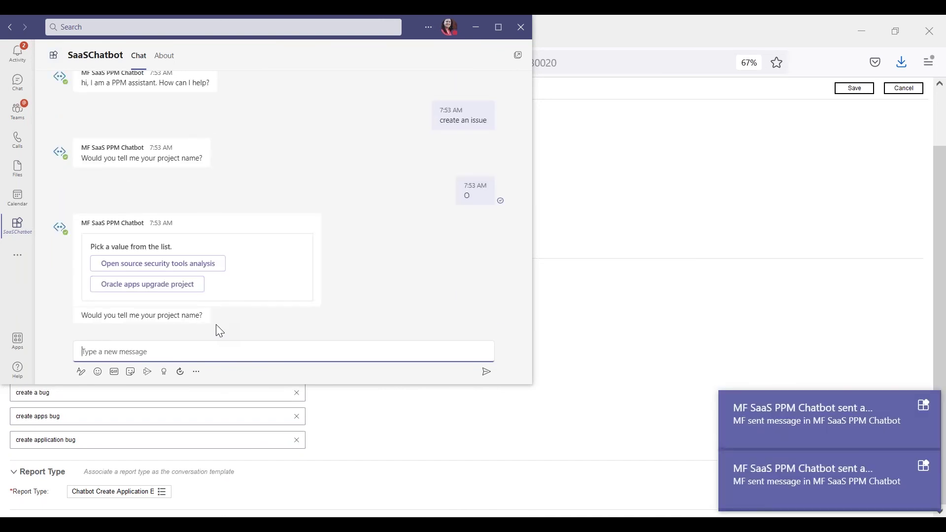
{"action": "left_click", "coordinate": [167, 288]}
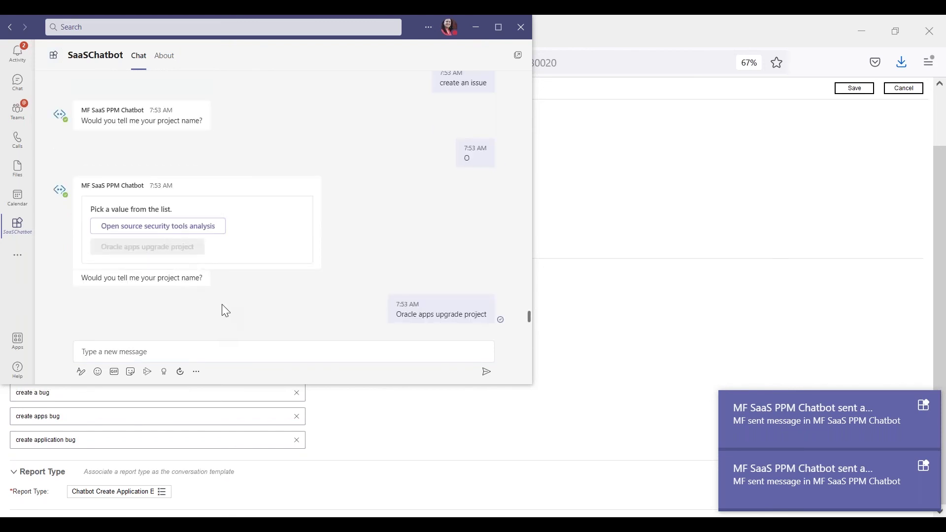
Describe the issue as "Webinar test Demo issue" with priority High, date Today and escalation level Program, and open the created request.
{"action": "left_click", "coordinate": [194, 351]}
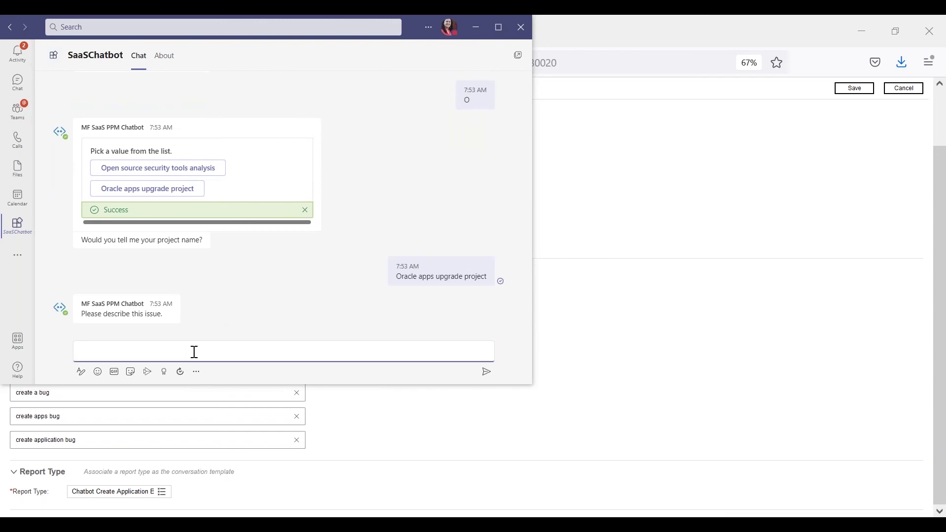
{"action": "type", "text": "Webinar test Demo issue"}
{"action": "key", "text": "Return"}
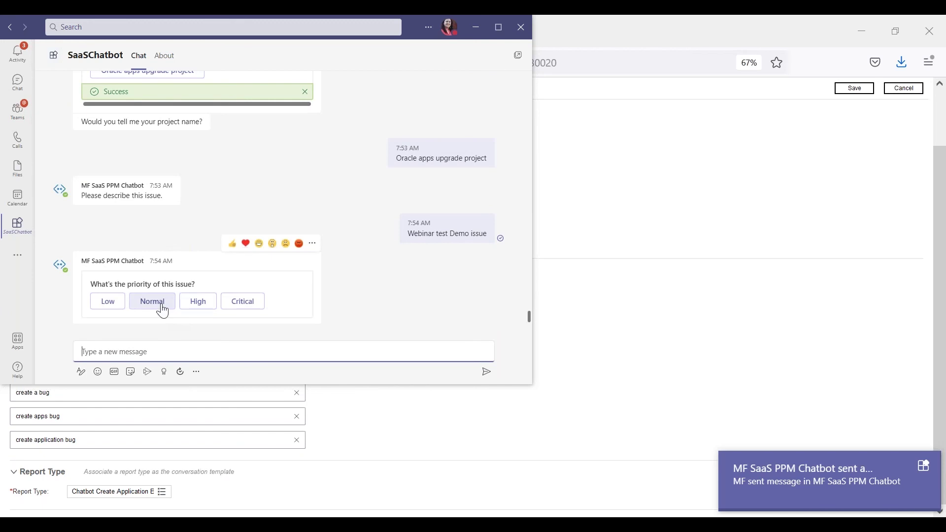
{"action": "left_click", "coordinate": [197, 307]}
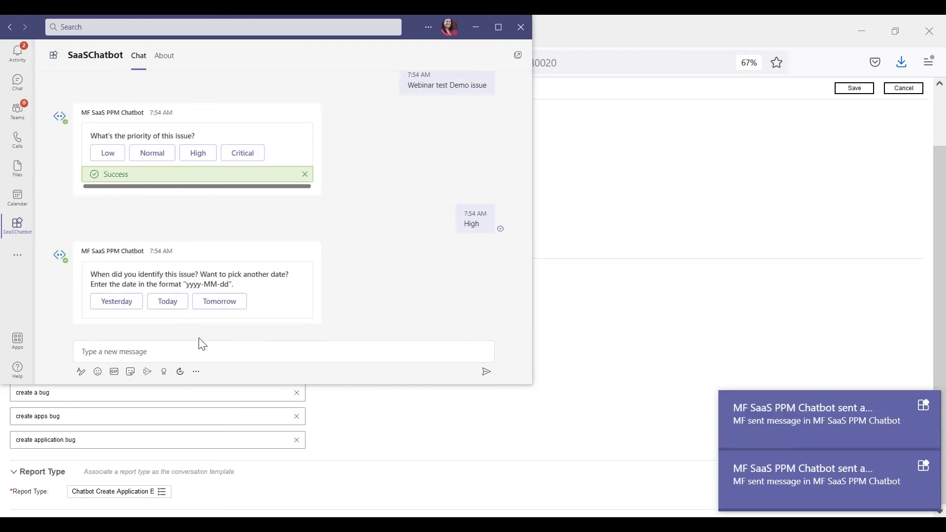
{"action": "left_click", "coordinate": [165, 302]}
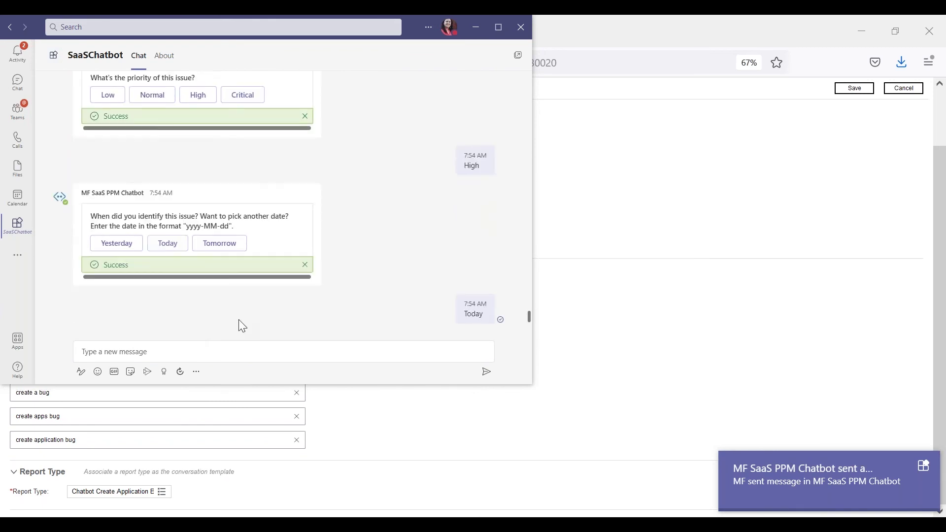
{"action": "left_click", "coordinate": [173, 304]}
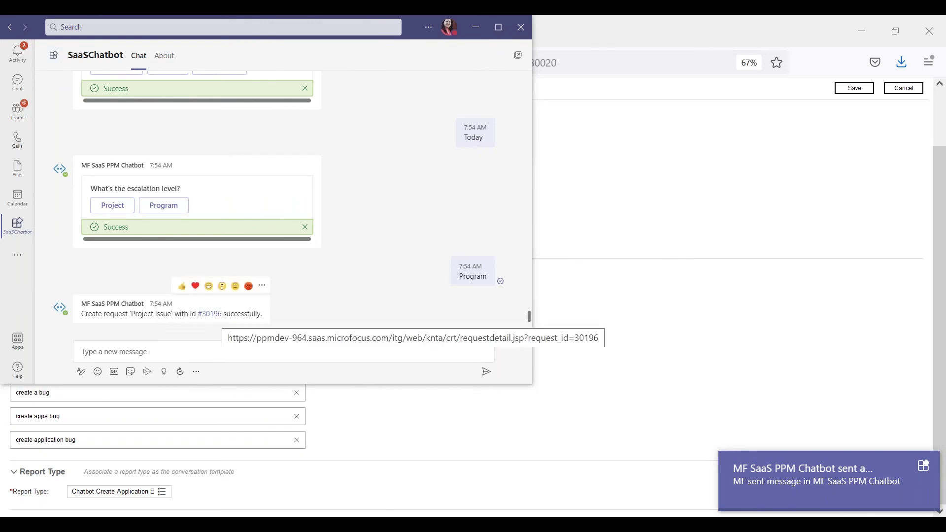
{"action": "left_click", "coordinate": [216, 316]}
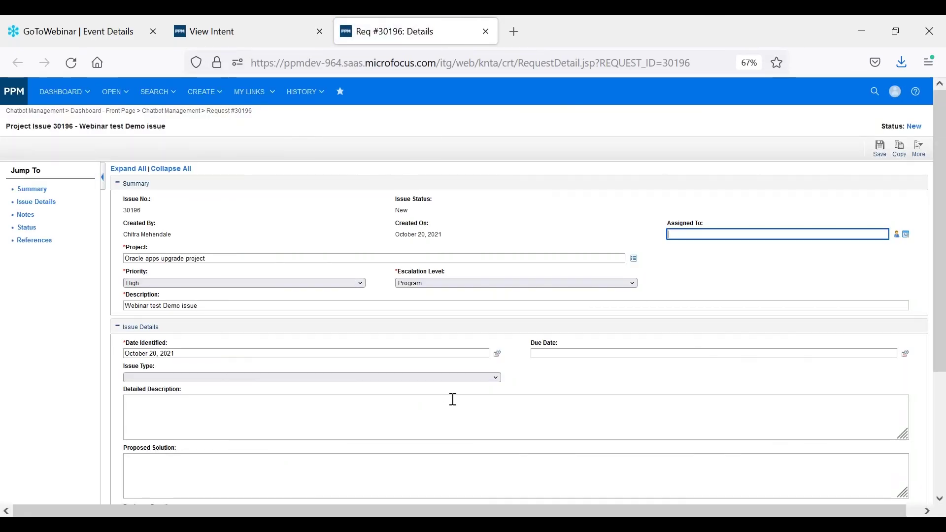
Return to the SaaSChatbot chat in Microsoft Teams and send the message "create timesheet".
{"action": "key", "text": "alt+Tab"}
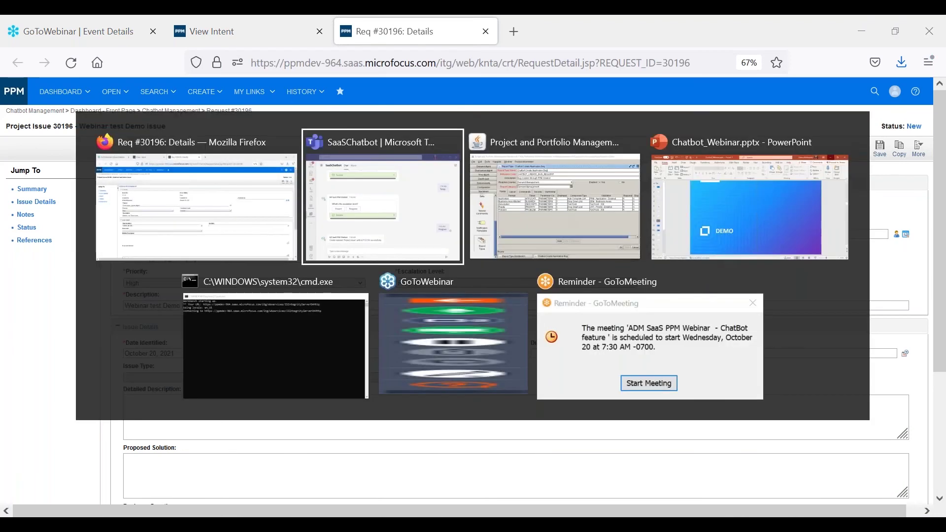
{"action": "left_click", "coordinate": [417, 210]}
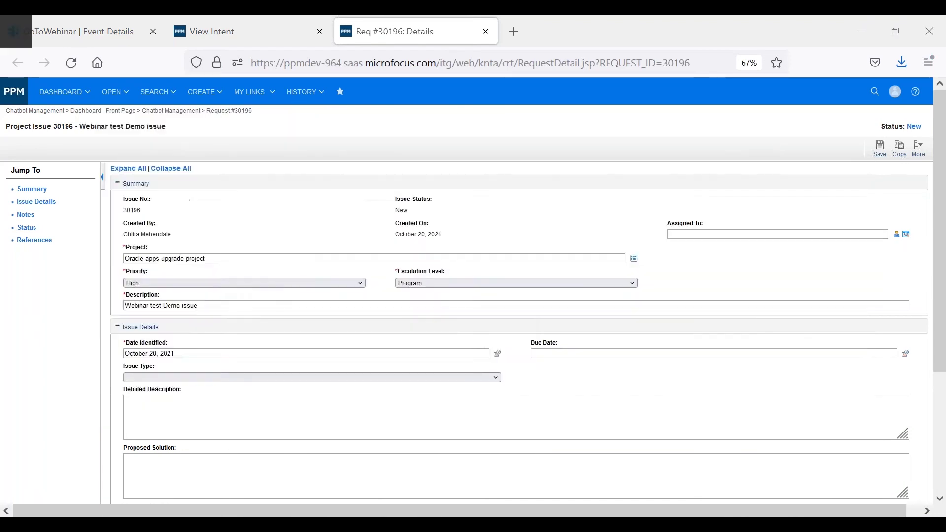
{"action": "left_click", "coordinate": [205, 352]}
{"action": "type", "text": "create timesheet"}
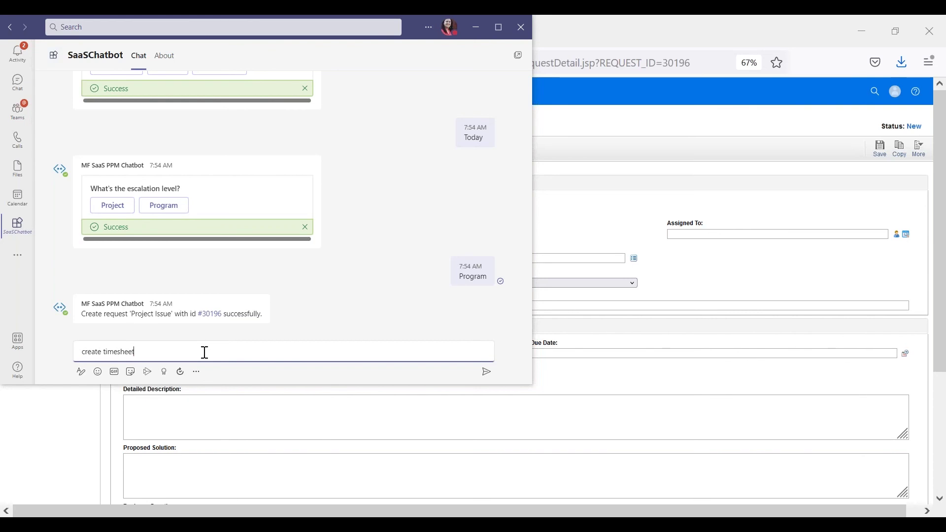
{"action": "key", "text": "Return"}
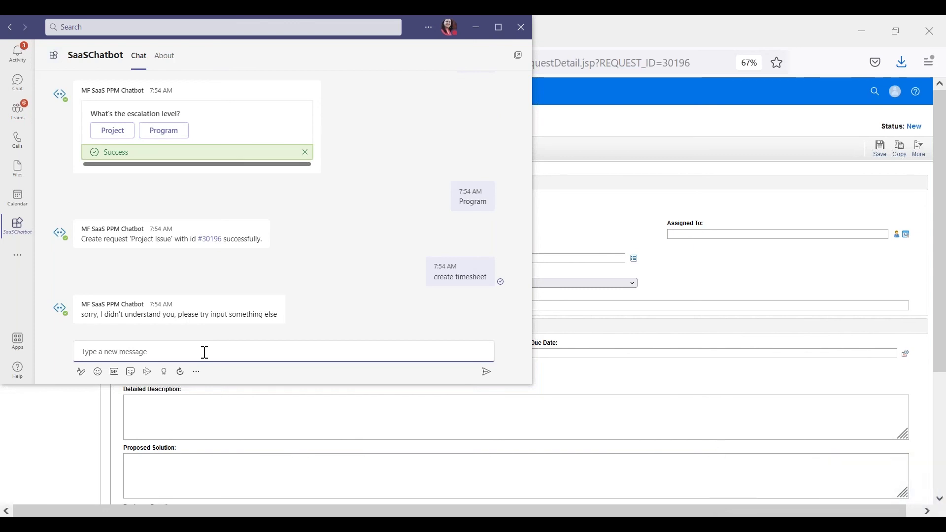
Send the chatbot the message "copy time sheet".
{"action": "type", "text": "create"}
{"action": "type", "text": " time shee"}
{"action": "type", "text": "t"}
{"action": "key", "text": "BackSpace"}
{"action": "key", "text": "BackSpace"}
{"action": "key", "text": "BackSpace"}
{"action": "key", "text": "BackSpace"}
{"action": "key", "text": "BackSpace"}
{"action": "type", "text": "opy"}
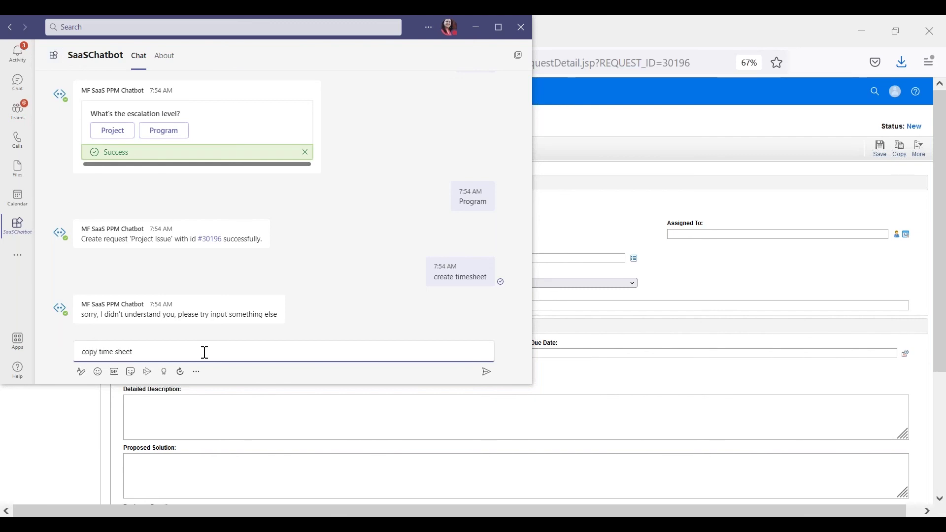
{"action": "key", "text": "Return"}
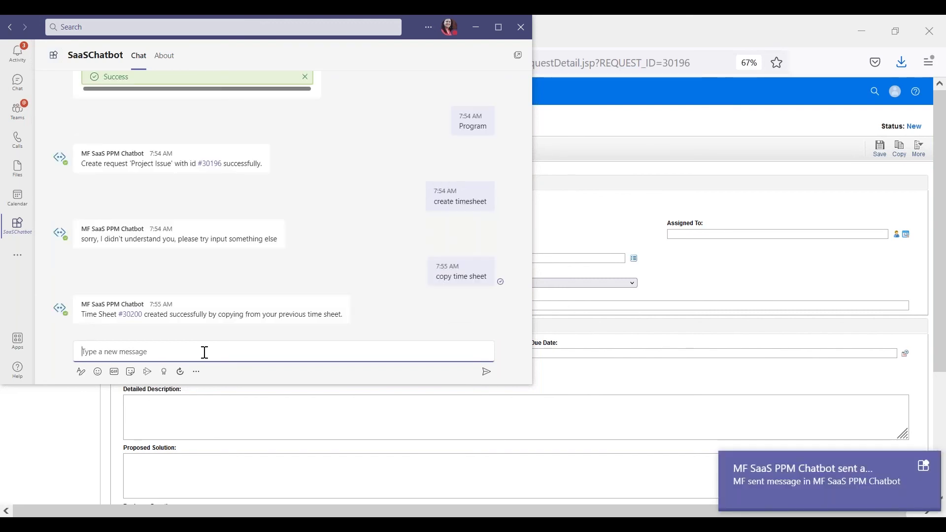
Open the copied time sheet from the link in the chatbot's reply.
{"action": "mouse_move", "coordinate": [450, 283]}
{"action": "mouse_move", "coordinate": [153, 315]}
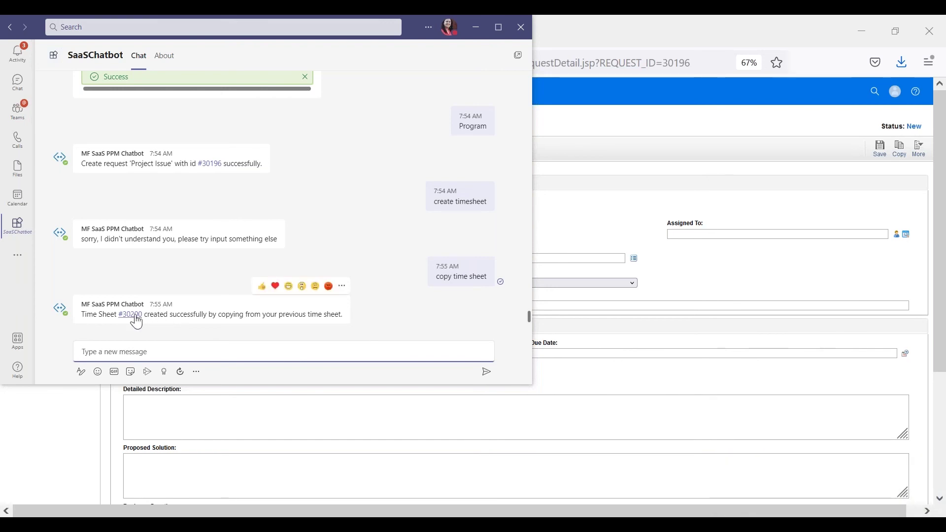
{"action": "mouse_move", "coordinate": [446, 213]}
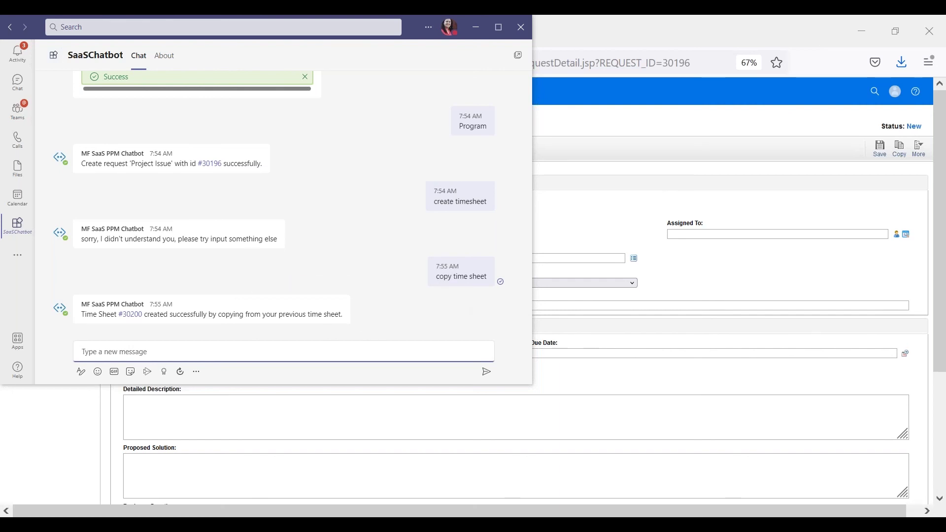
{"action": "left_click", "coordinate": [130, 316]}
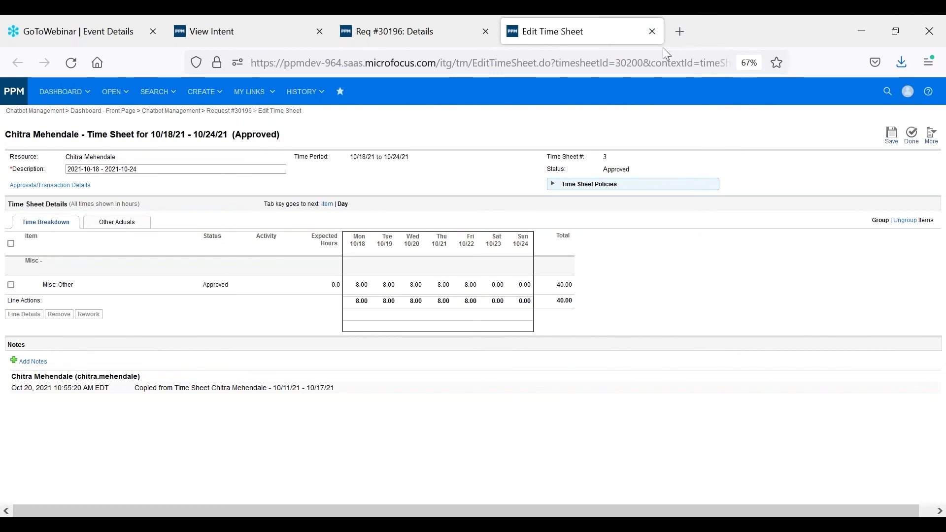
Return to the SaaSChatbot chat in Microsoft Teams, send "create a risk", and select Oracle apps upgrade project as its project.
{"action": "key", "text": "alt+Tab"}
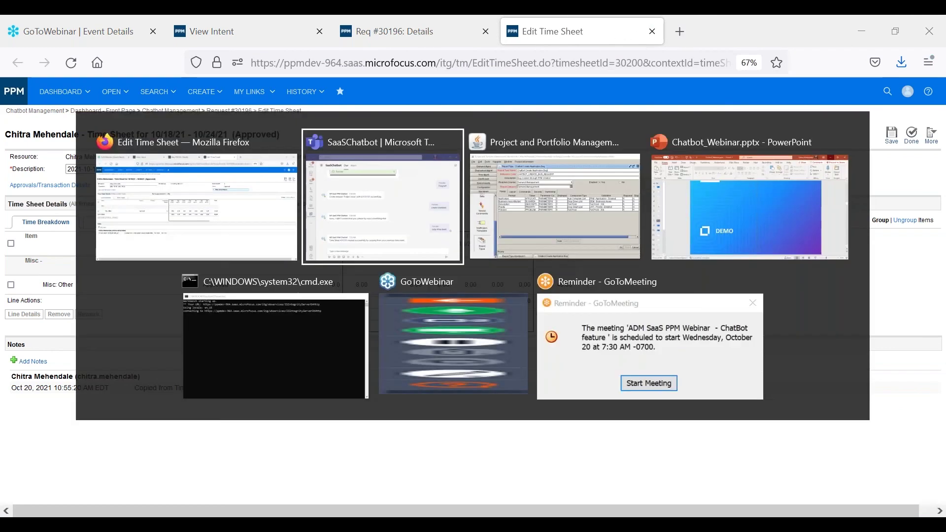
{"action": "left_click", "coordinate": [403, 199]}
{"action": "left_click", "coordinate": [164, 353]}
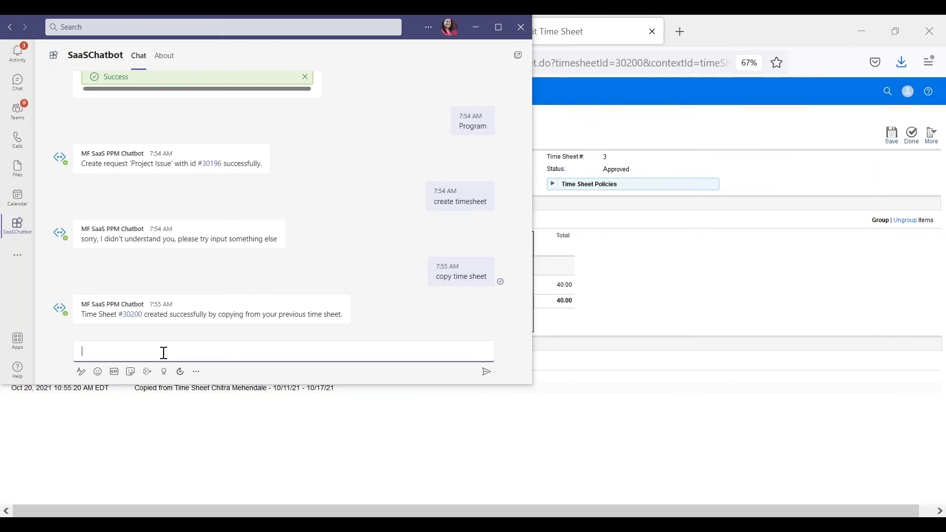
{"action": "type", "text": "create a risk"}
{"action": "key", "text": "Return"}
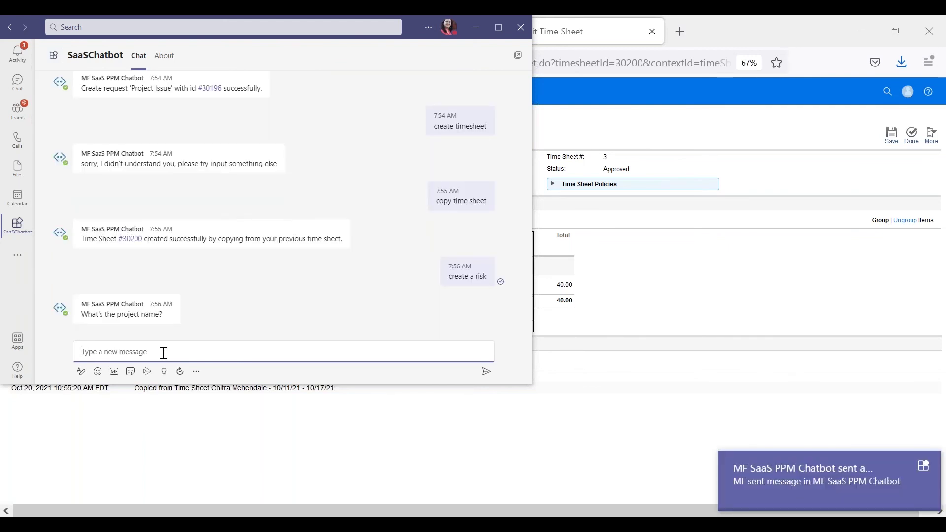
{"action": "type", "text": "O"}
{"action": "key", "text": "Return"}
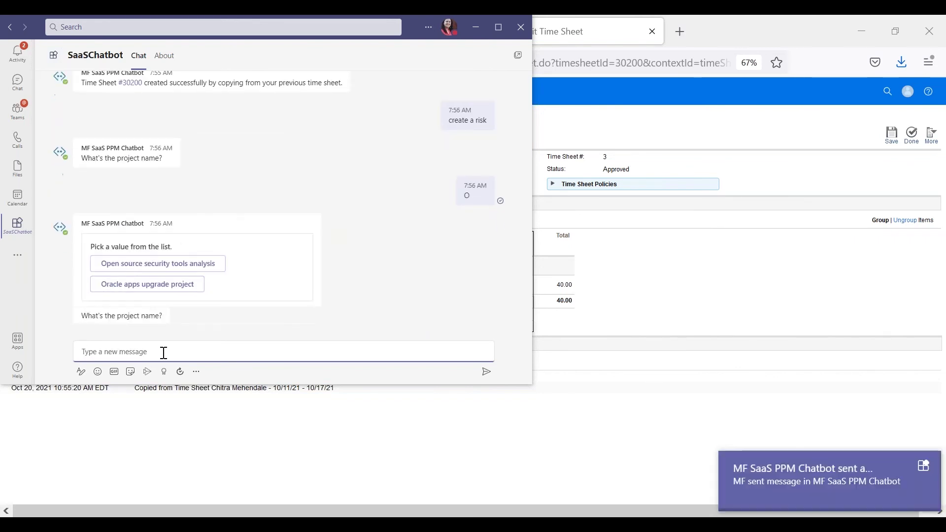
{"action": "left_click", "coordinate": [167, 286]}
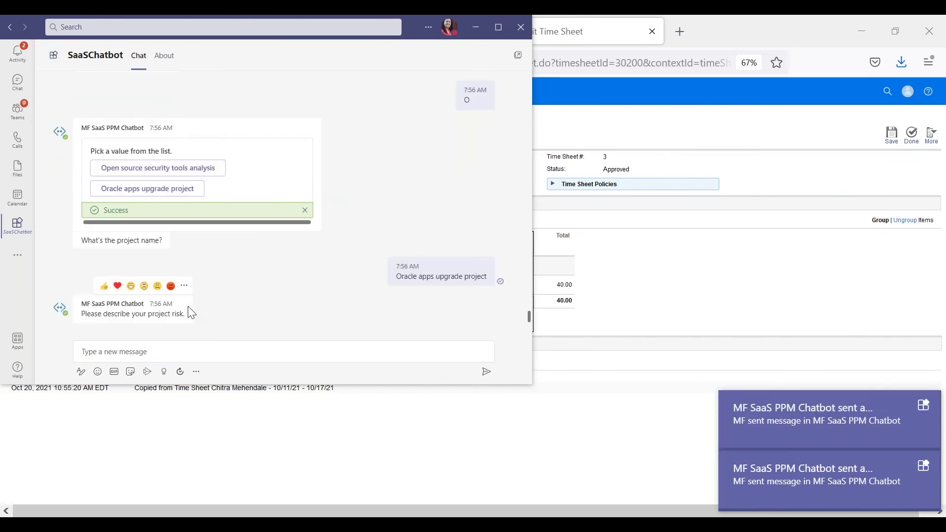
Describe the project risk as "Demo" with probability Low [0-10%], impact level Level 2 and identification date Today.
{"action": "left_click", "coordinate": [192, 350]}
{"action": "type", "text": "Demo"}
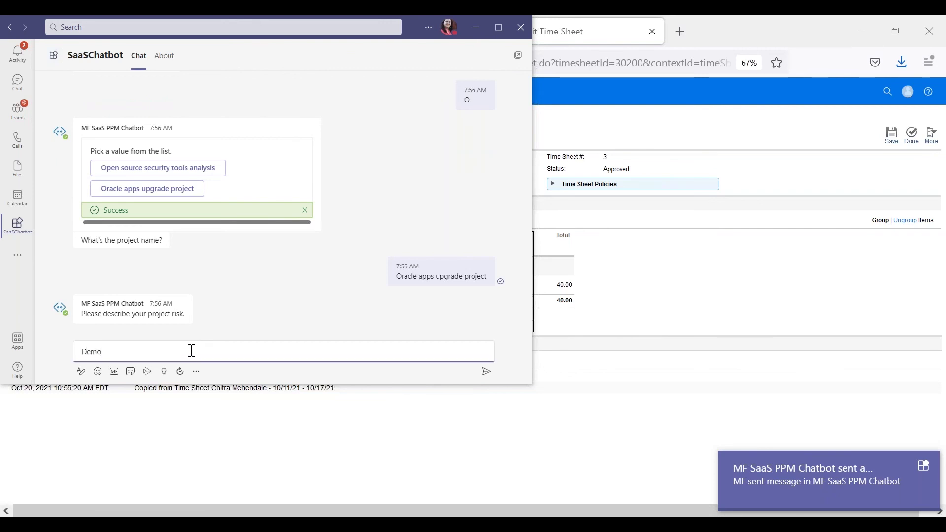
{"action": "key", "text": "Return"}
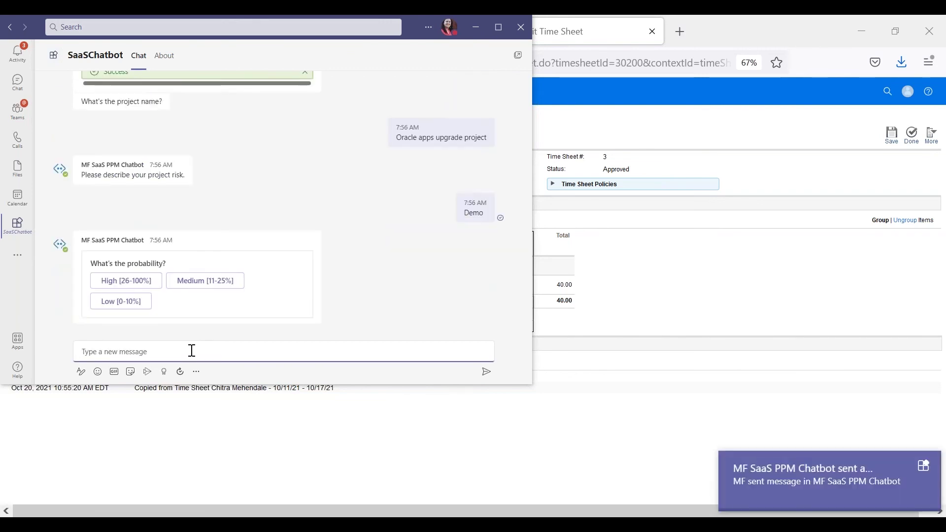
{"action": "left_click", "coordinate": [131, 308]}
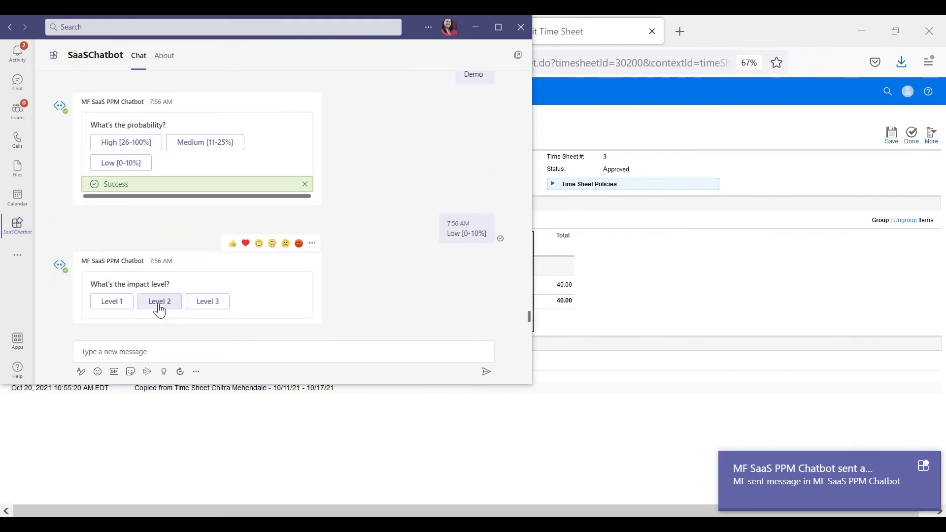
{"action": "left_click", "coordinate": [157, 307]}
{"action": "left_click", "coordinate": [165, 304]}
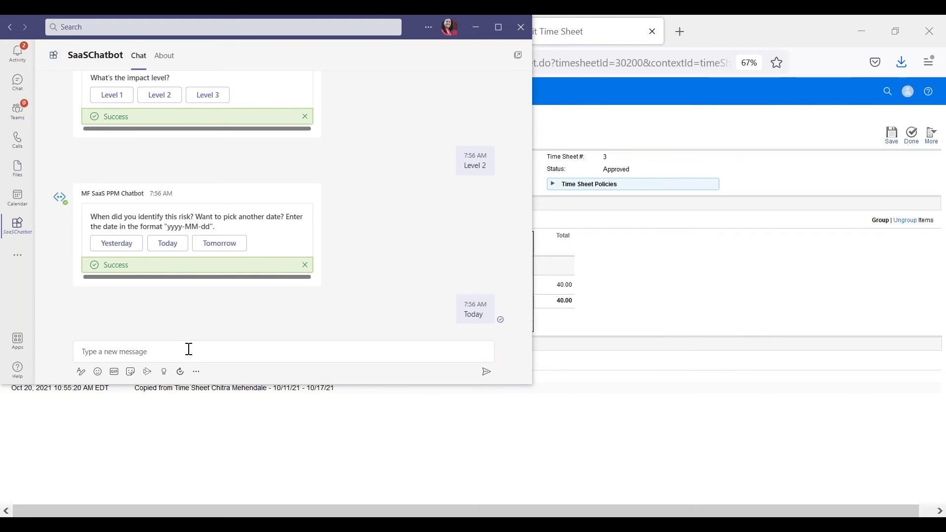
Submit Today again as the date the risk was identified.
{"action": "left_click", "coordinate": [247, 353]}
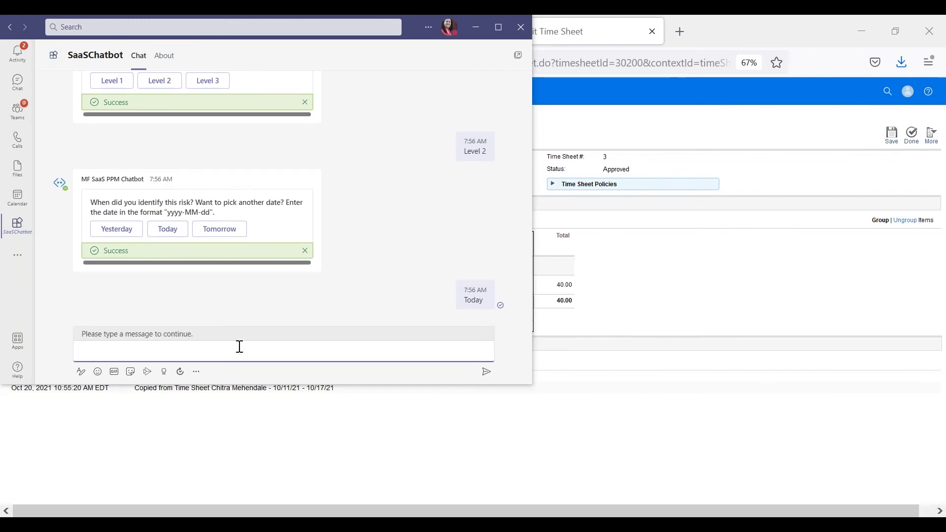
{"action": "left_click", "coordinate": [163, 230]}
{"action": "left_click", "coordinate": [172, 243]}
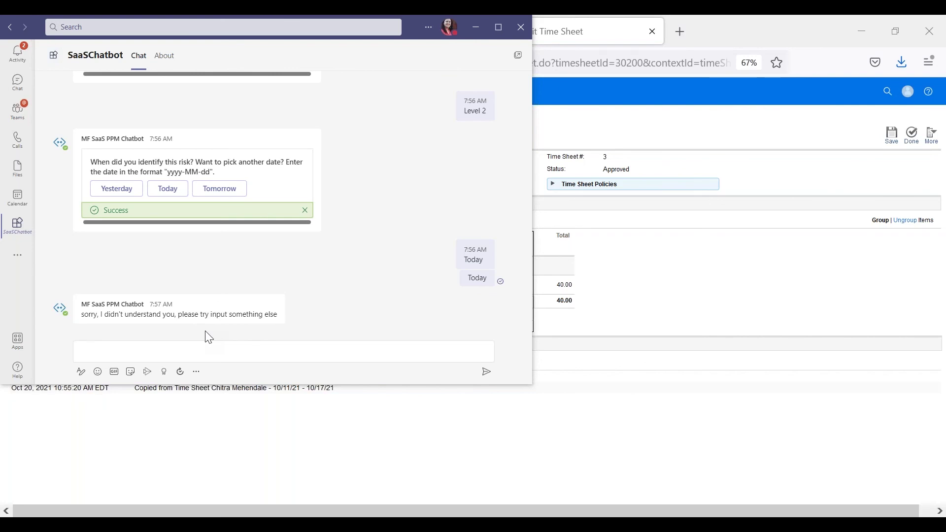
{"action": "left_click", "coordinate": [199, 358]}
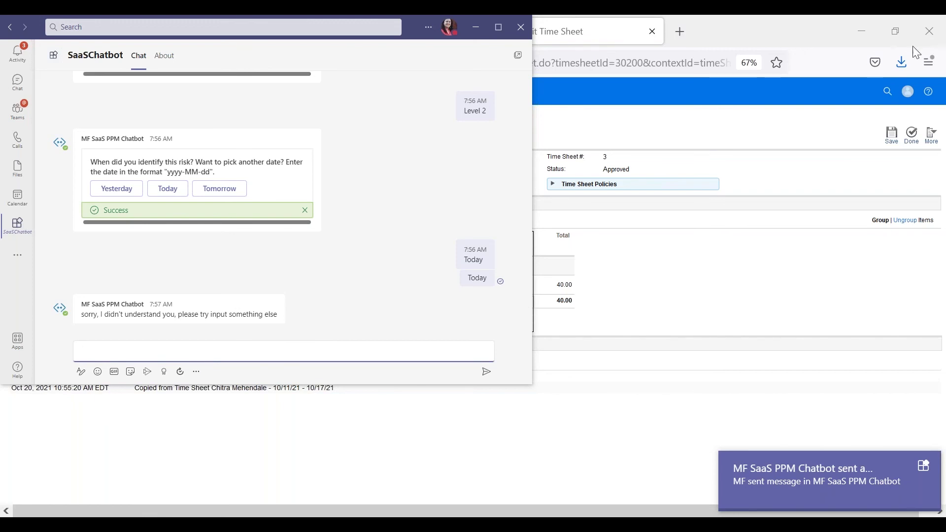
{"action": "left_click", "coordinate": [933, 65]}
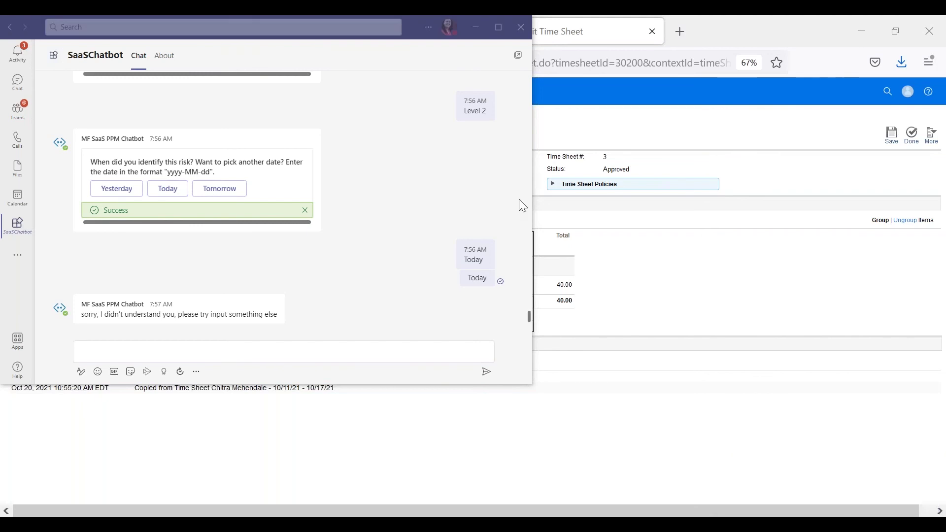